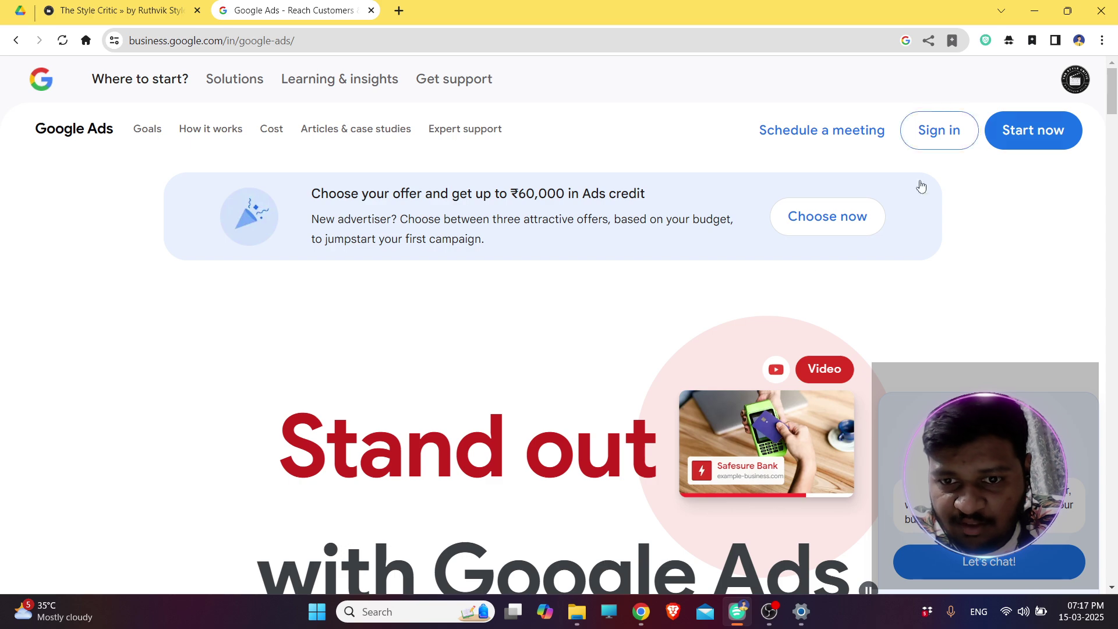
Browse the Google Ads sign-up credit offers, then start creating a new campaign.
scroll(781, 274, down, 10)
scroll(783, 274, down, 15)
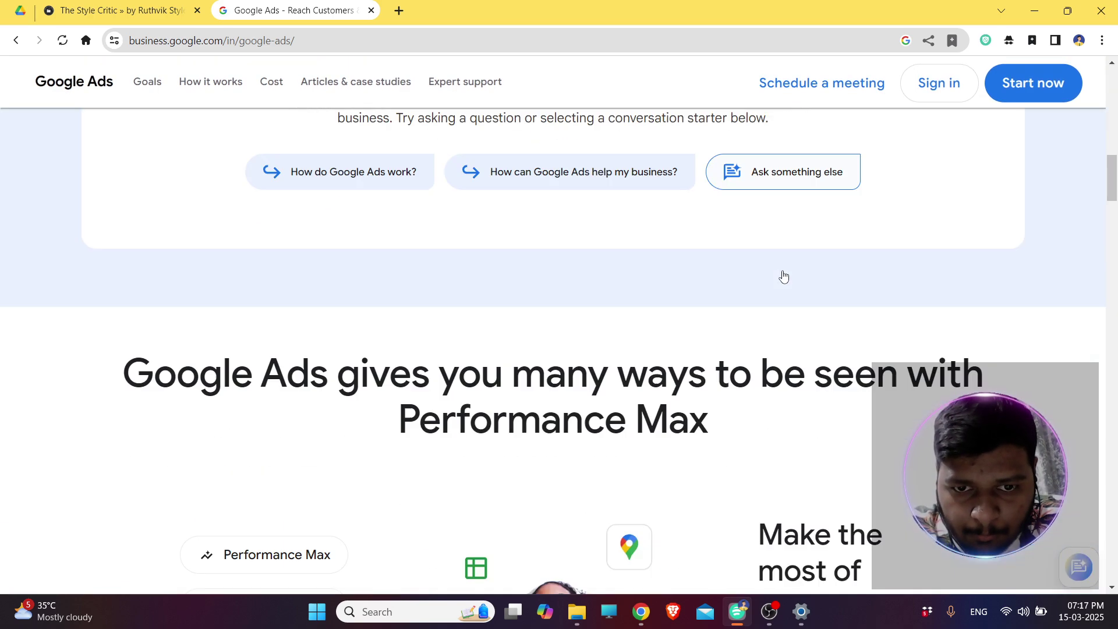
scroll(783, 275, down, 5)
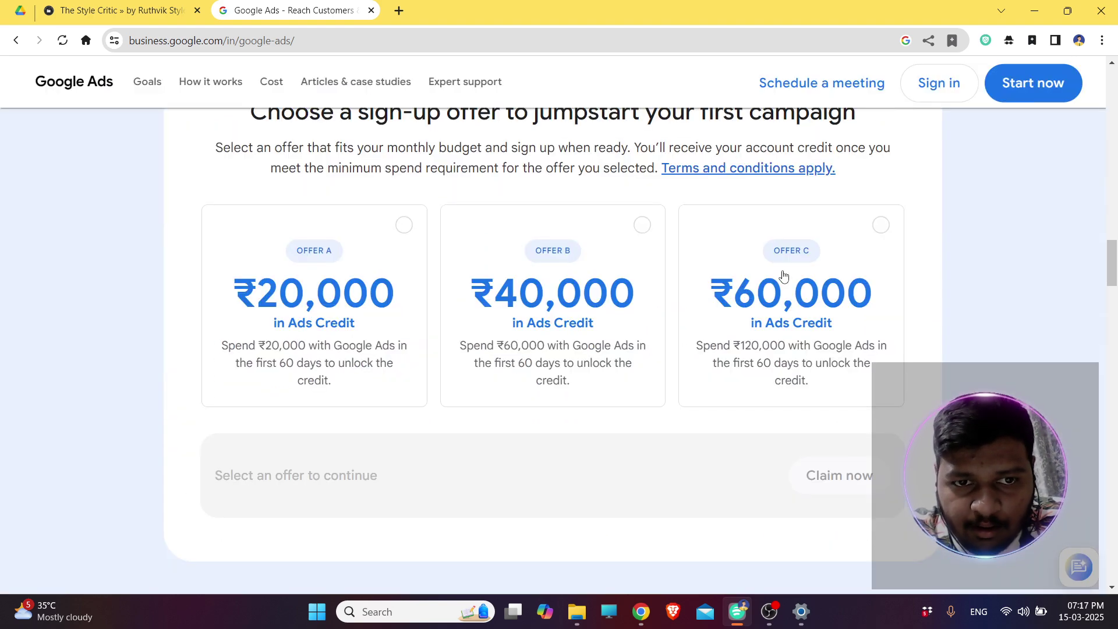
scroll(789, 271, up, 1)
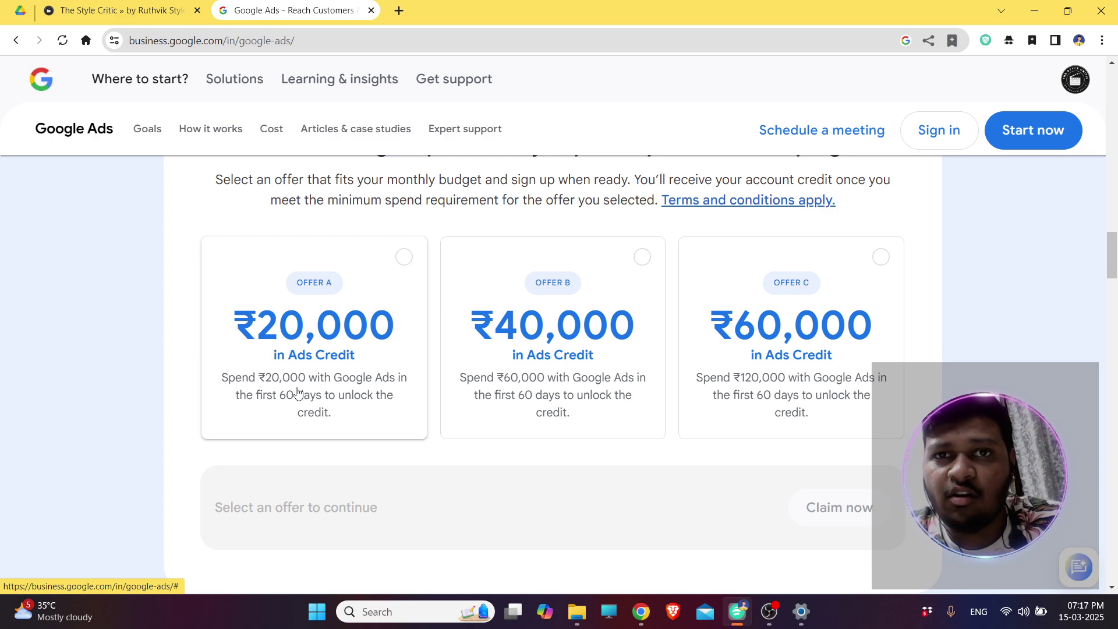
scroll(636, 382, down, 6)
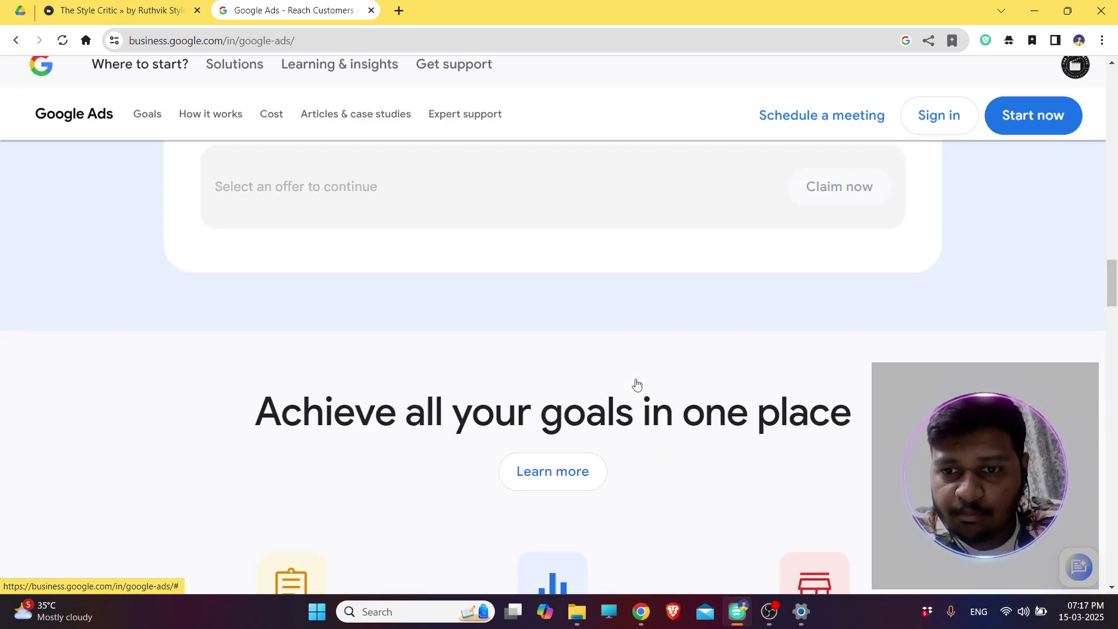
scroll(952, 269, up, 15)
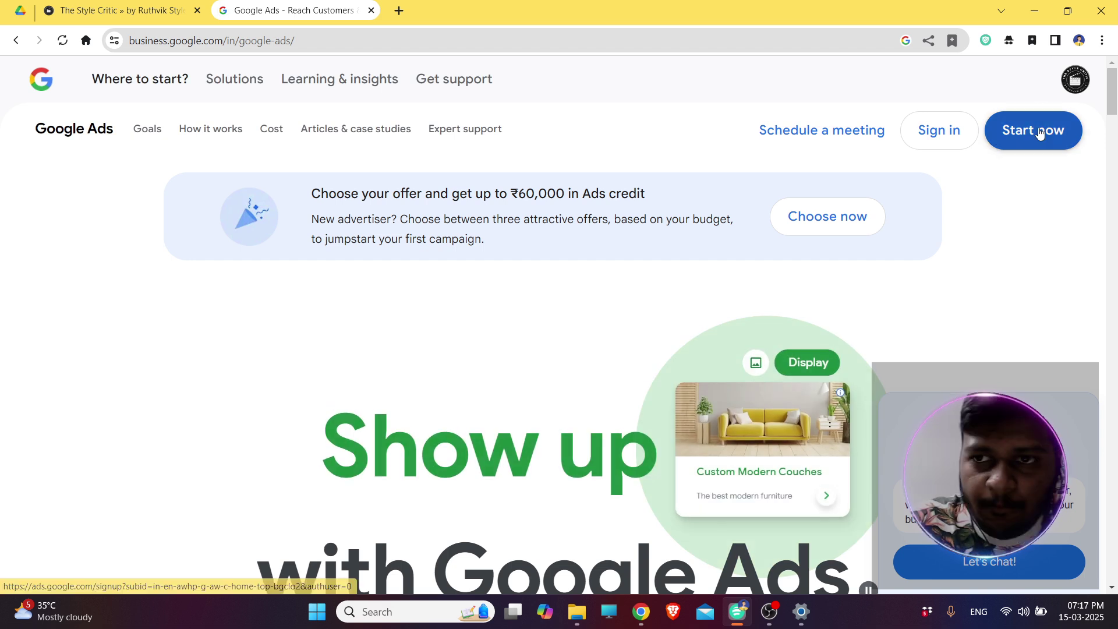
click(1039, 131)
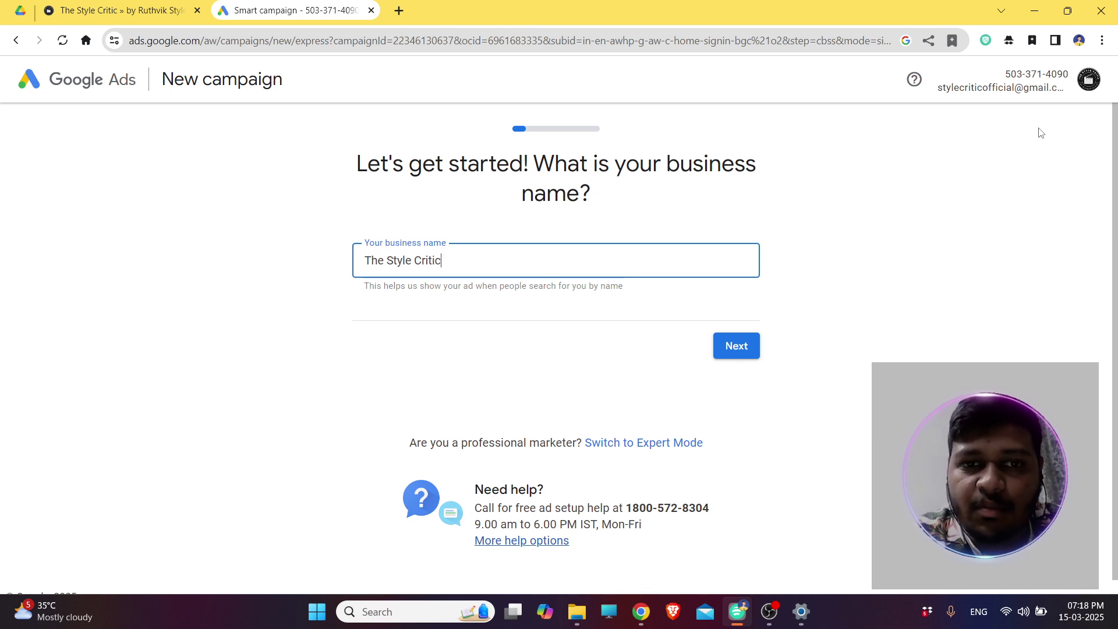
Confirm 'The Style Critic' as the business name and continue to the website step.
click(753, 344)
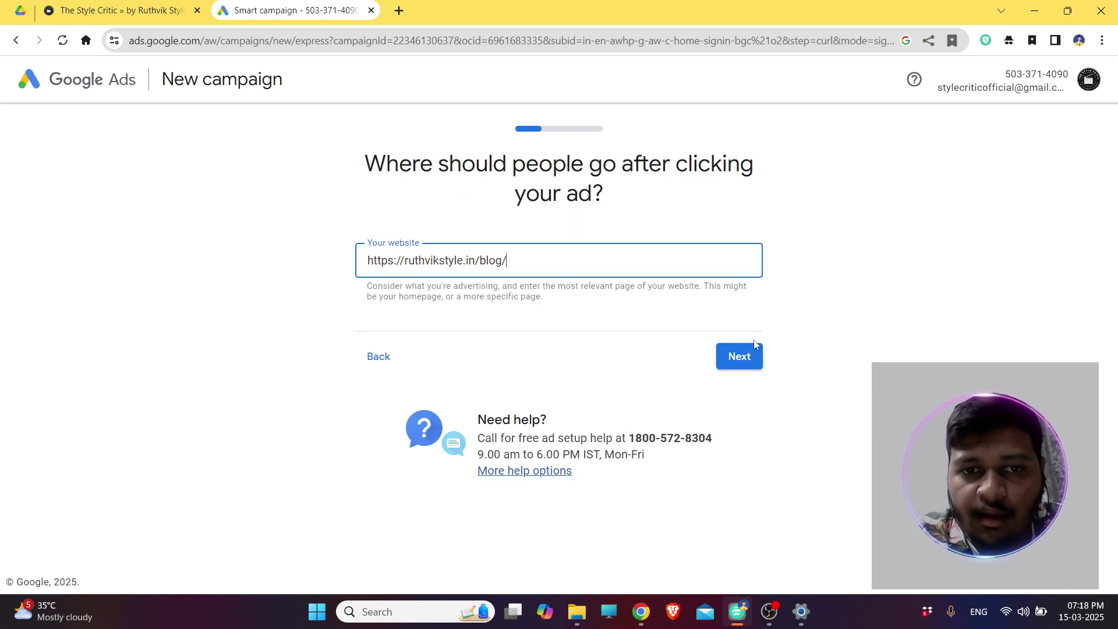
drag(546, 262, 326, 276)
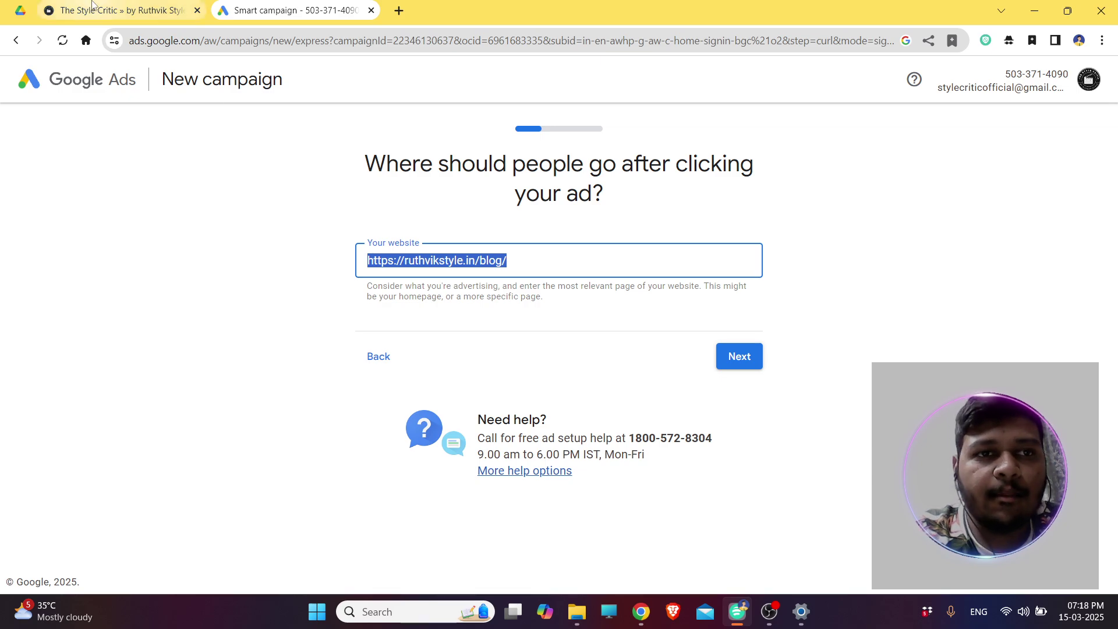
key(ctrl+shift+Tab)
scroll(626, 248, down, 19)
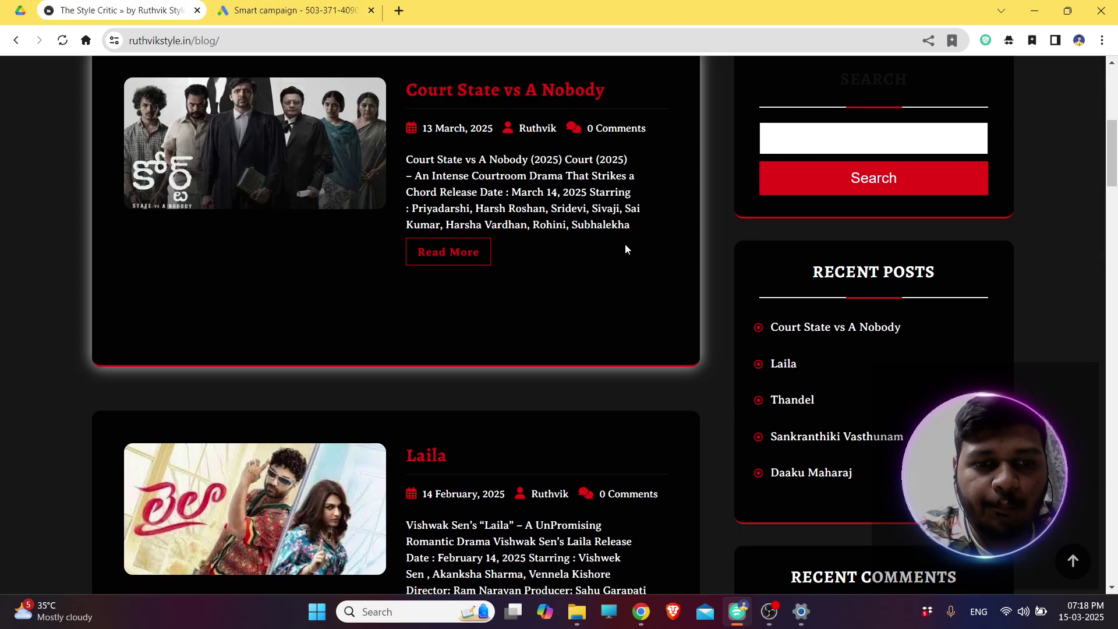
scroll(626, 249, up, 2)
scroll(625, 249, up, 15)
scroll(625, 249, down, 20)
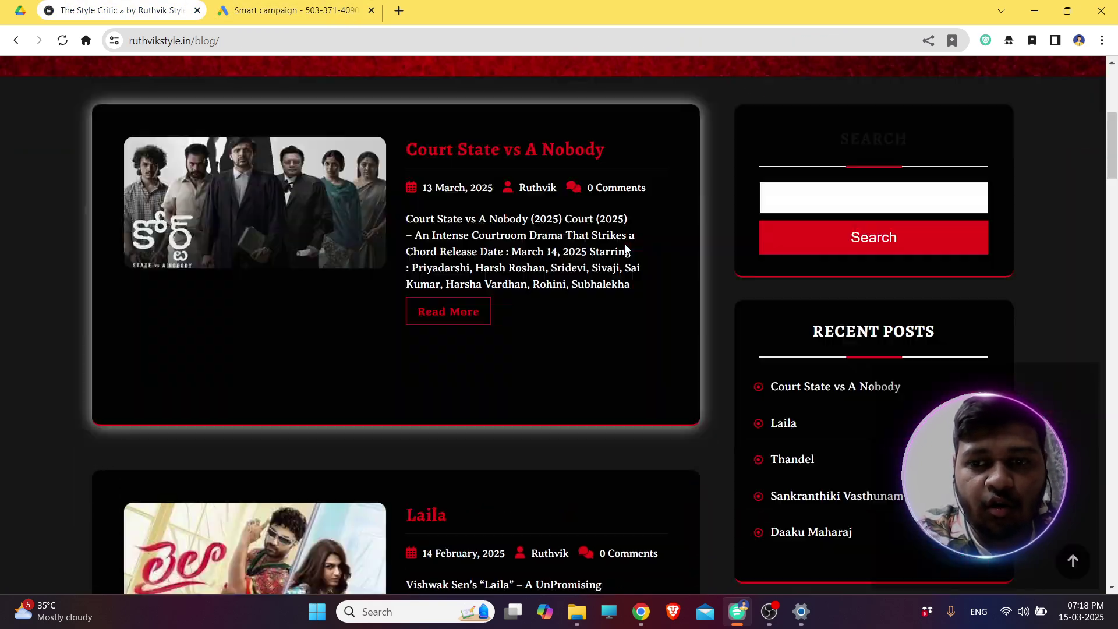
scroll(625, 249, down, 6)
scroll(625, 249, up, 20)
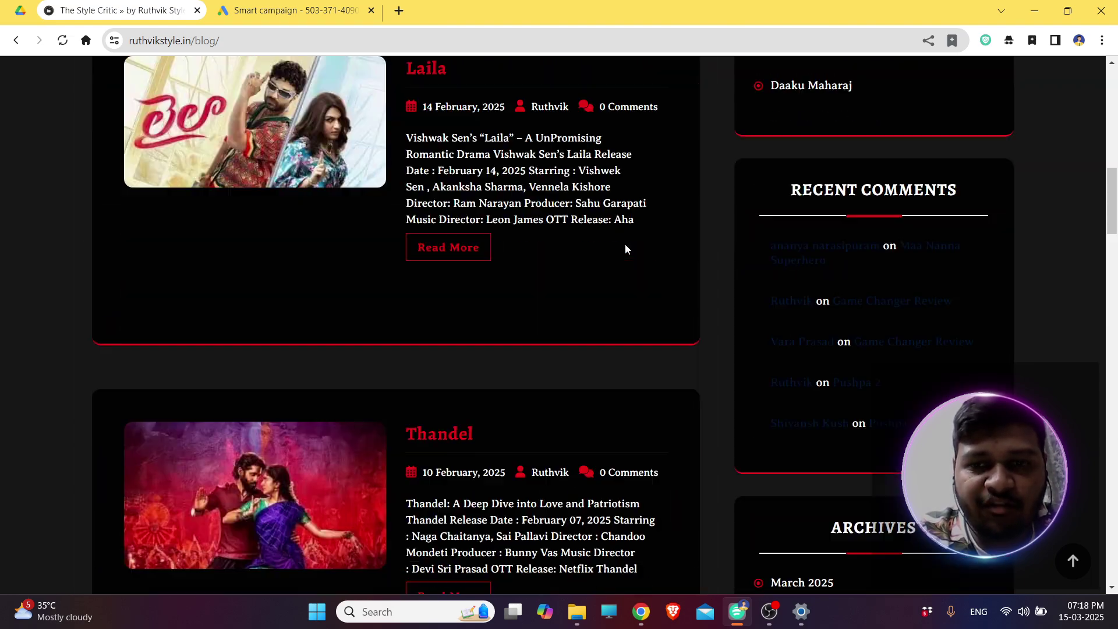
click(291, 11)
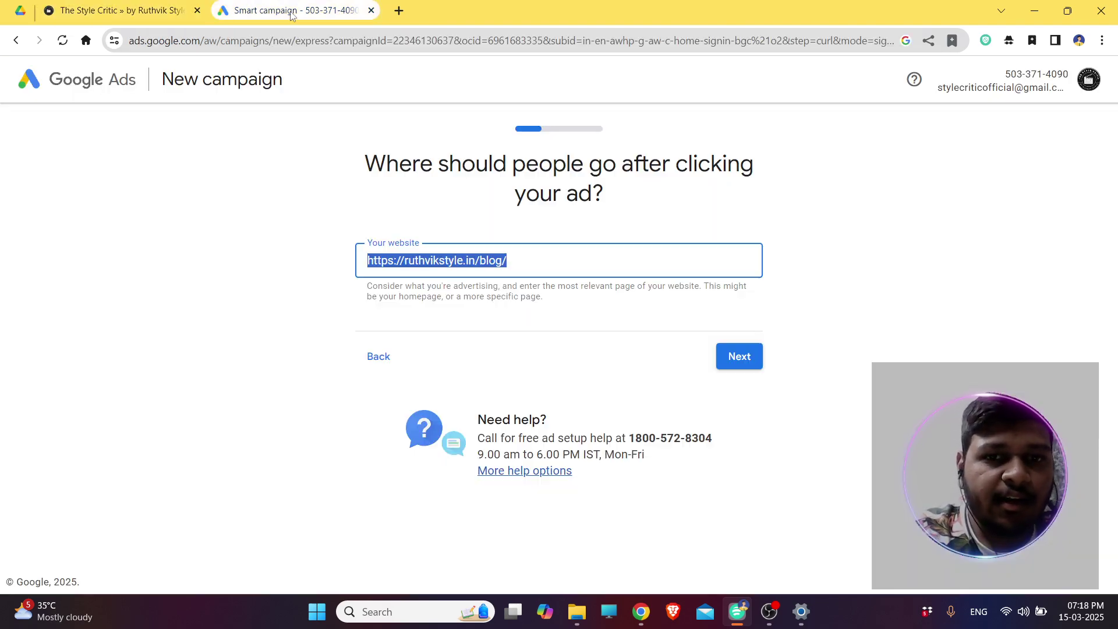
click(518, 254)
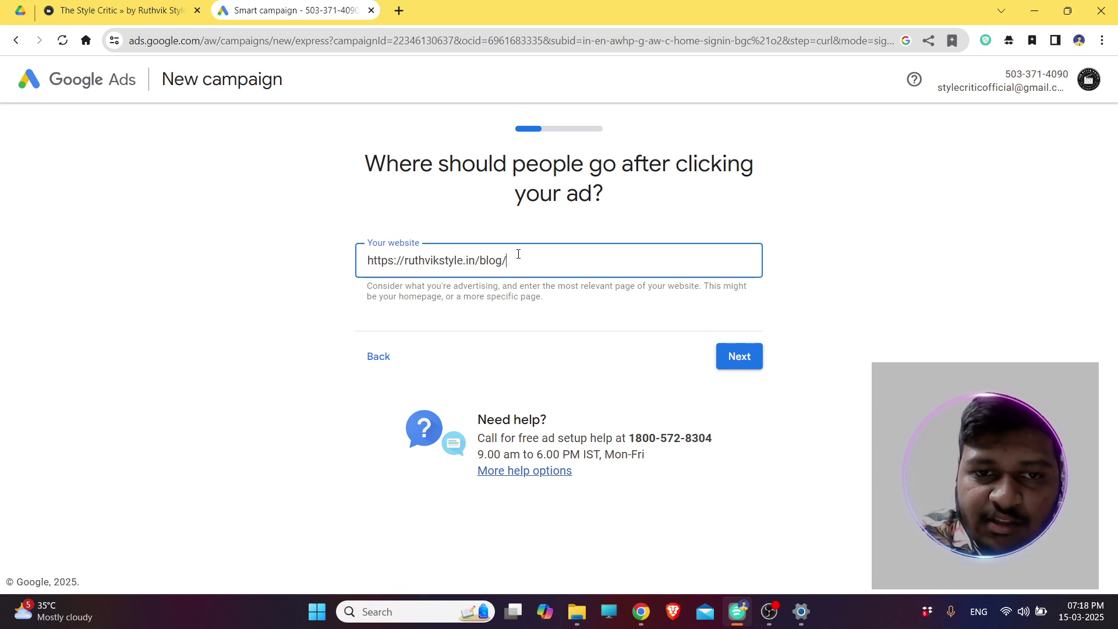
click(725, 356)
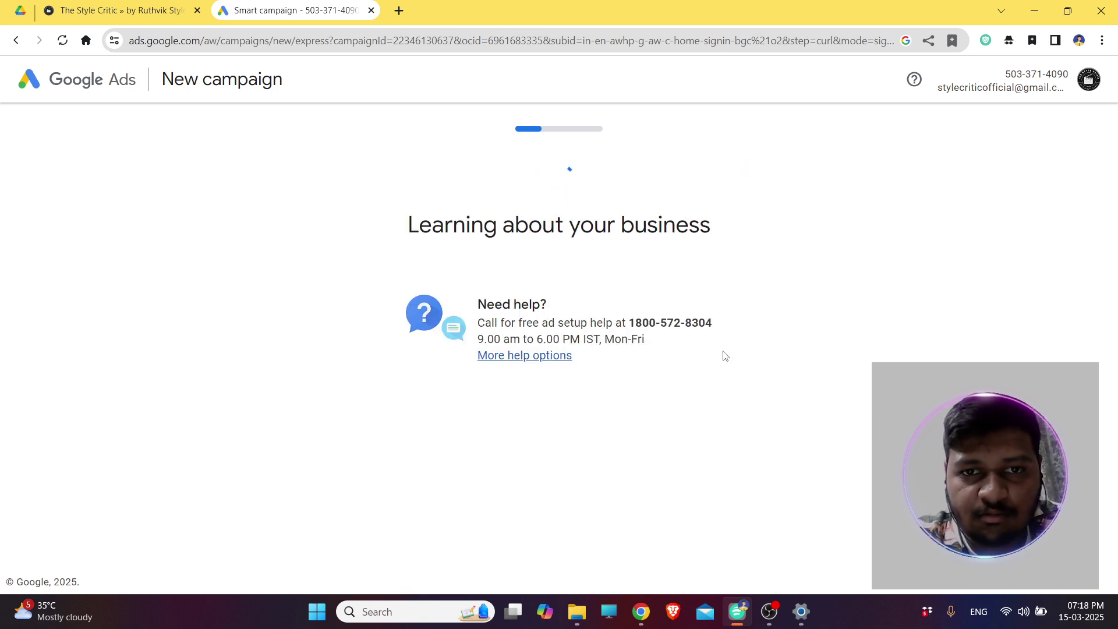
Compare the blog's desktop and mobile previews, then accept the site preview.
scroll(725, 355, down, 3)
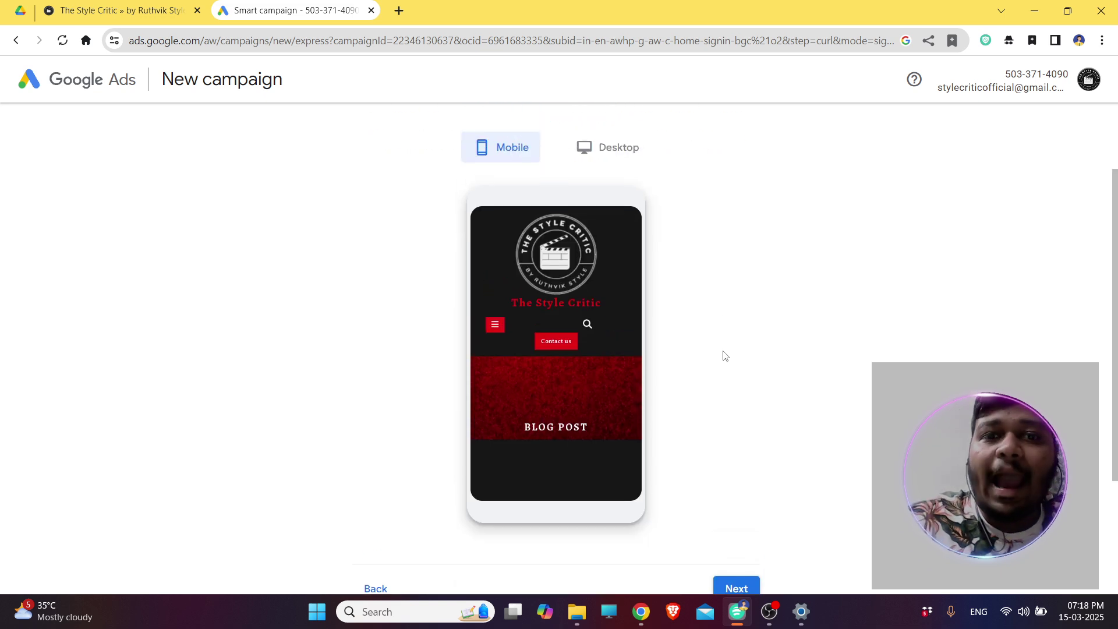
click(628, 149)
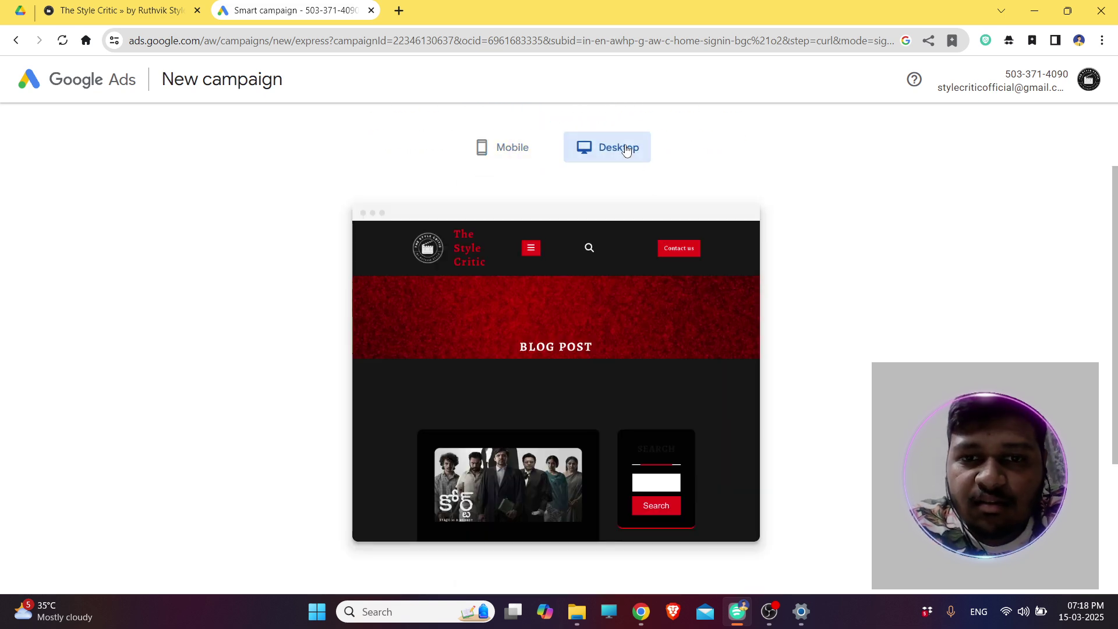
click(538, 149)
scroll(524, 437, down, 3)
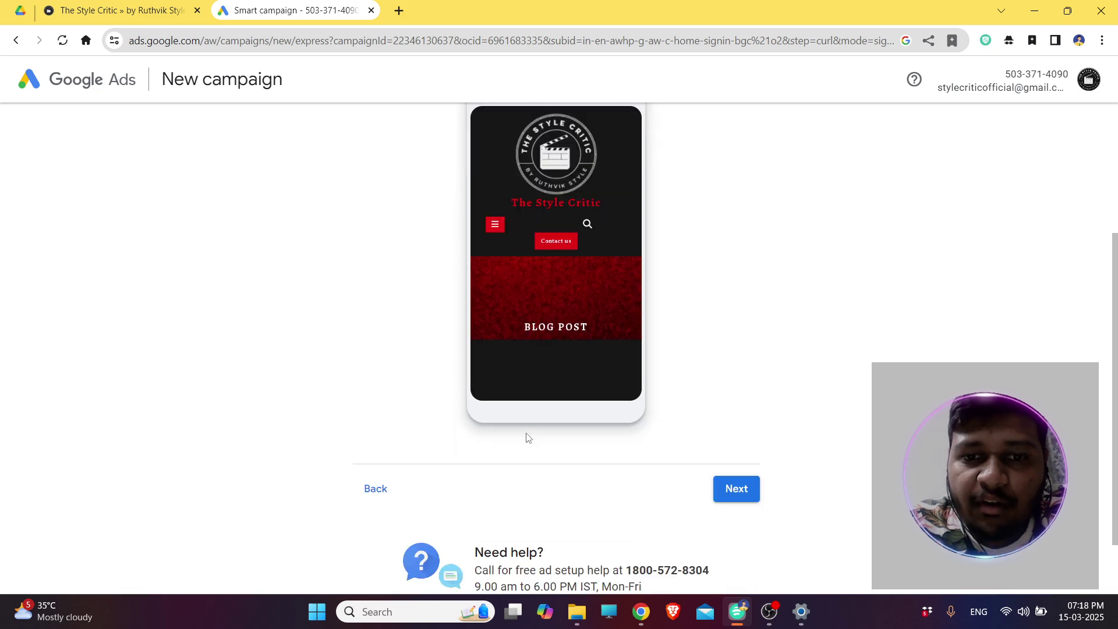
scroll(526, 432, down, 5)
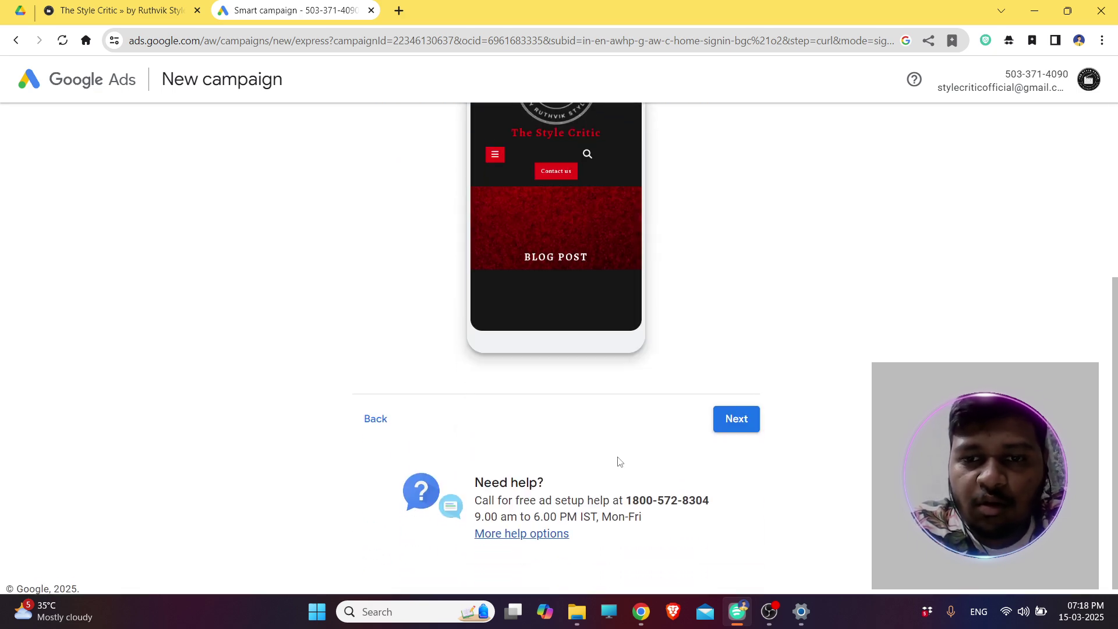
click(735, 430)
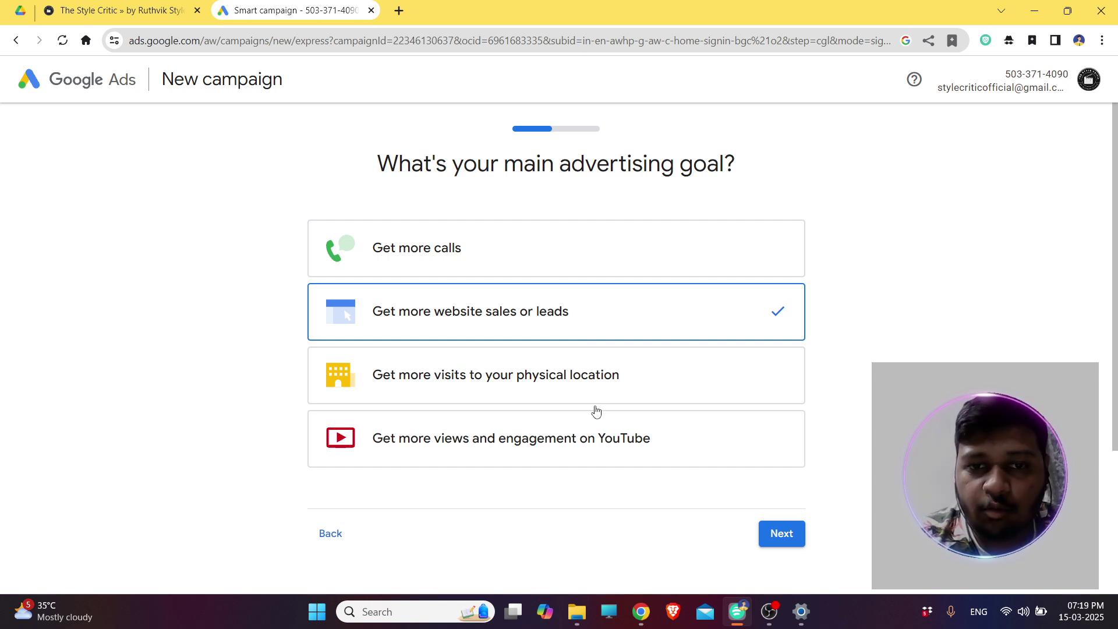
Keep 'Get more website sales or leads' as the goal and view the sales customer actions, not the lead ones.
click(765, 530)
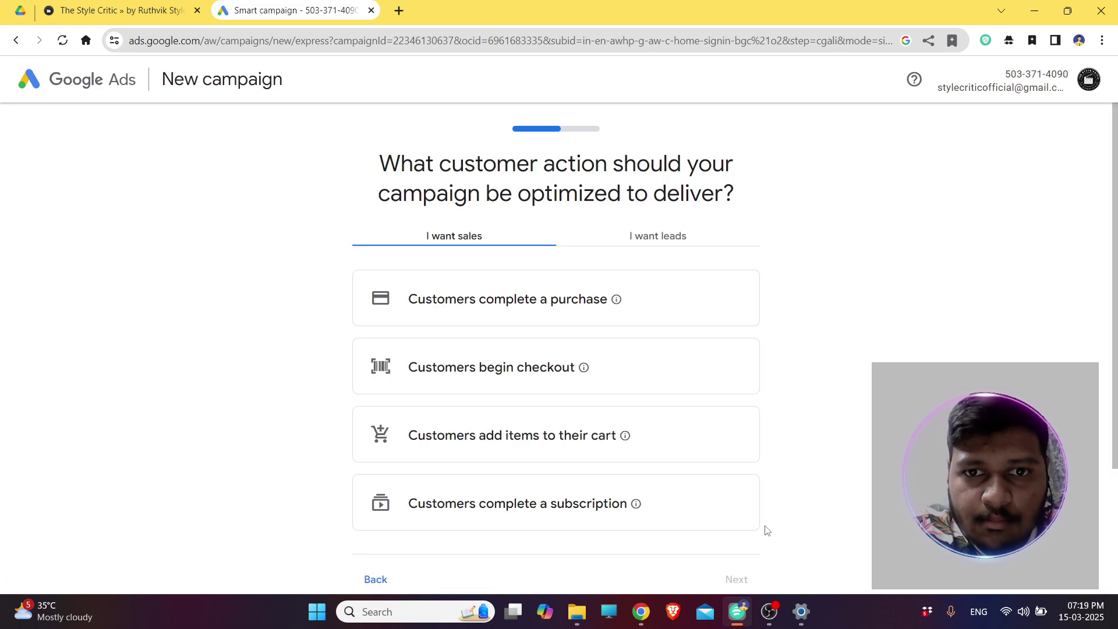
scroll(835, 408, down, 1)
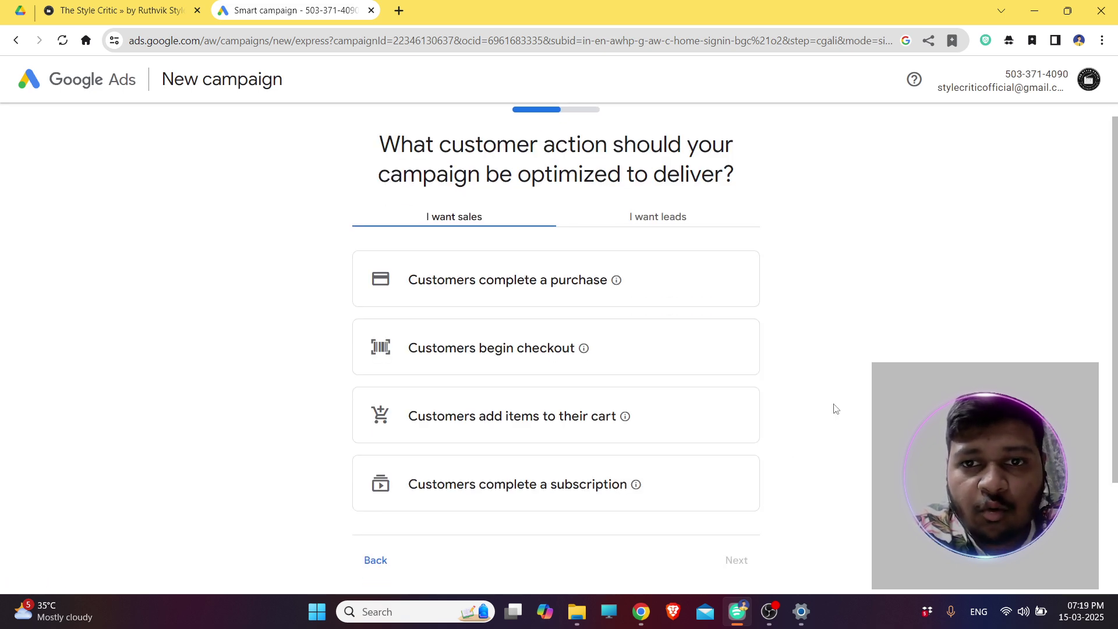
scroll(835, 408, down, 2)
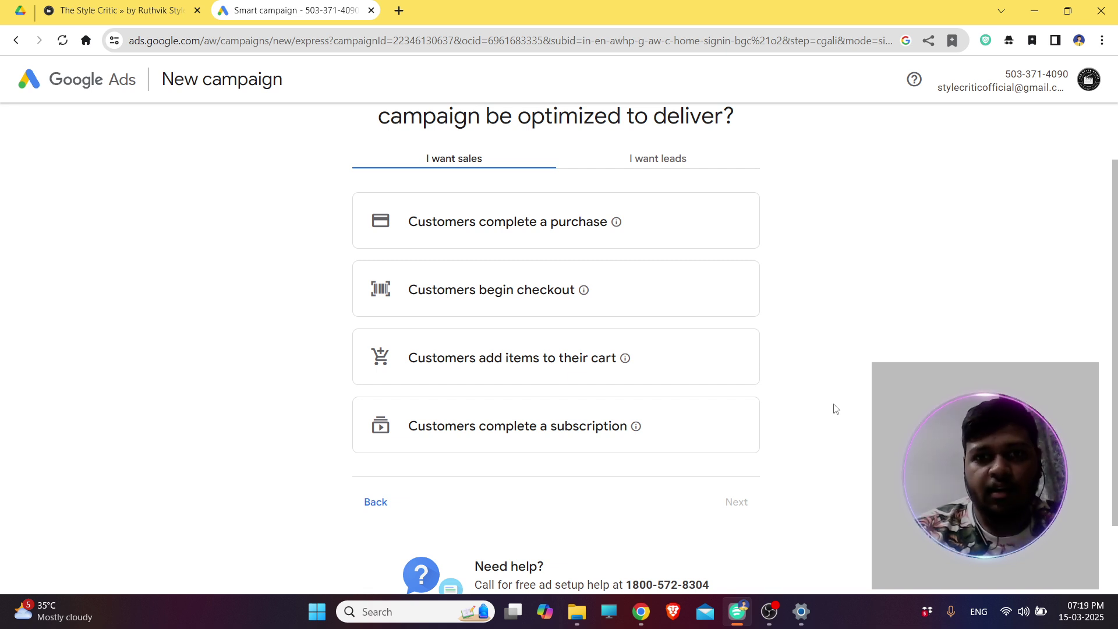
click(697, 160)
click(532, 165)
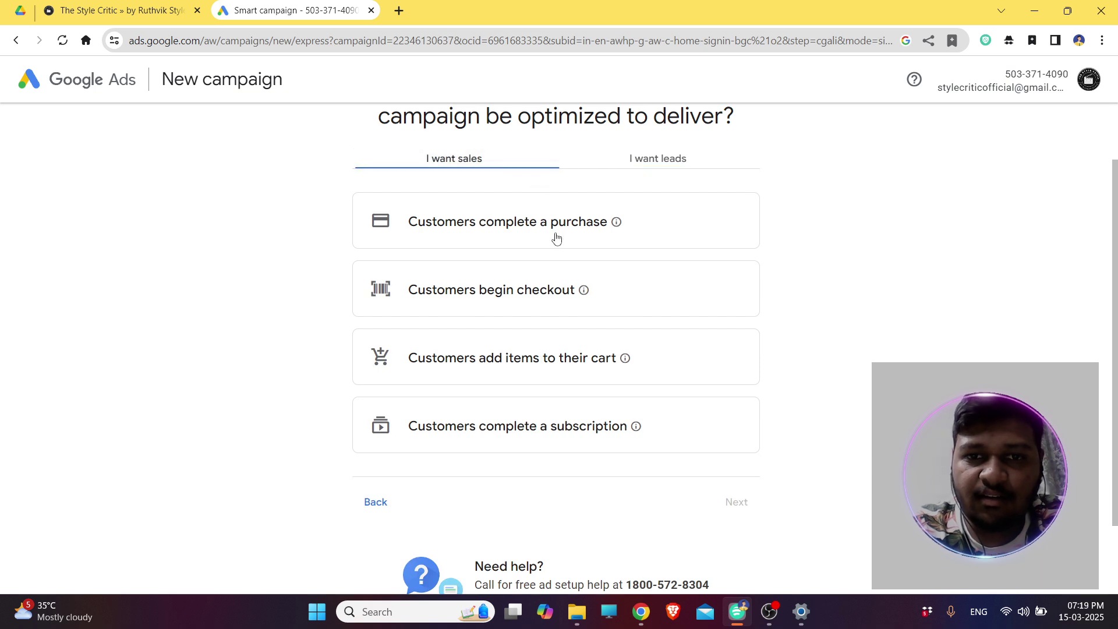
Optimise for 'Customers begin checkout' measured on ruthvikstyle.in/thank-you, and save it.
click(544, 289)
click(533, 342)
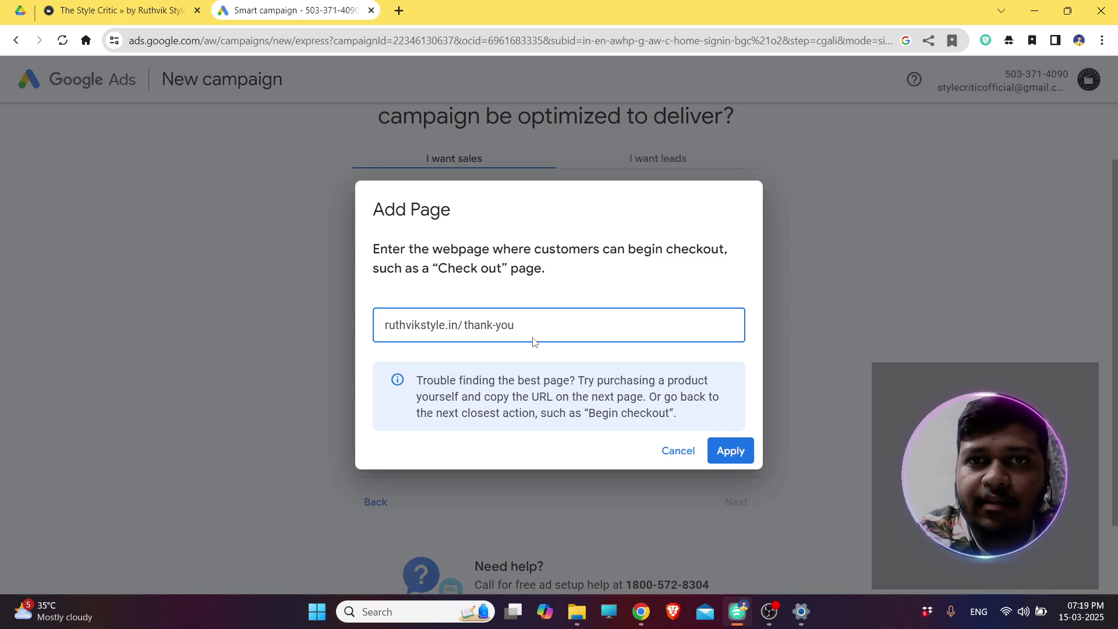
click(744, 452)
scroll(744, 459, down, 3)
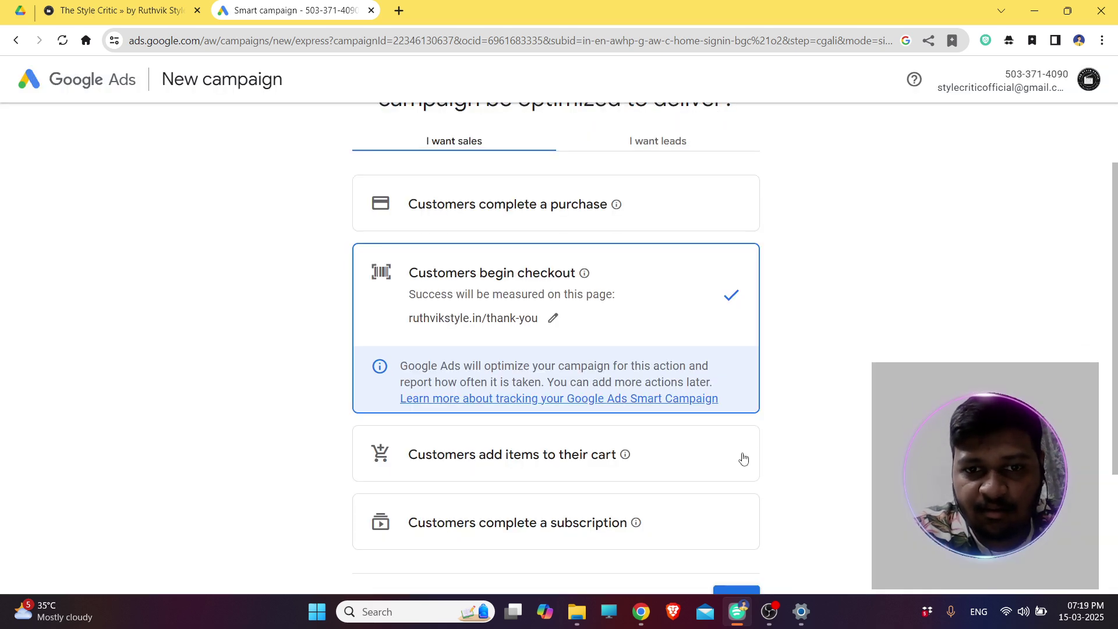
click(743, 459)
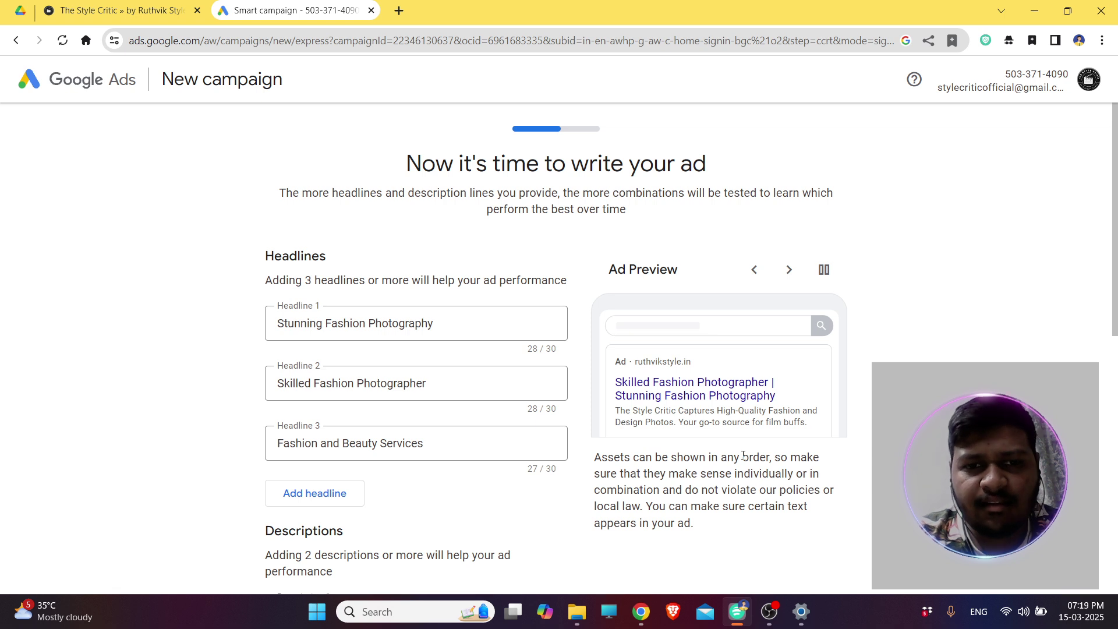
Review the suggestions for the first two headlines, then try to move past the ad text step.
click(466, 327)
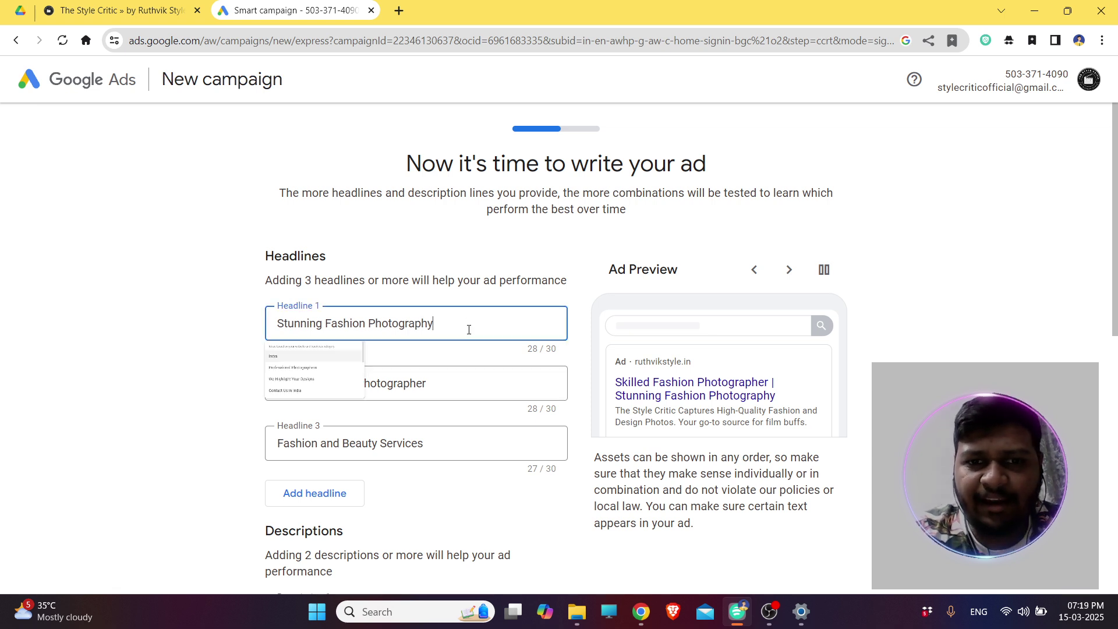
click(213, 367)
click(434, 384)
click(185, 456)
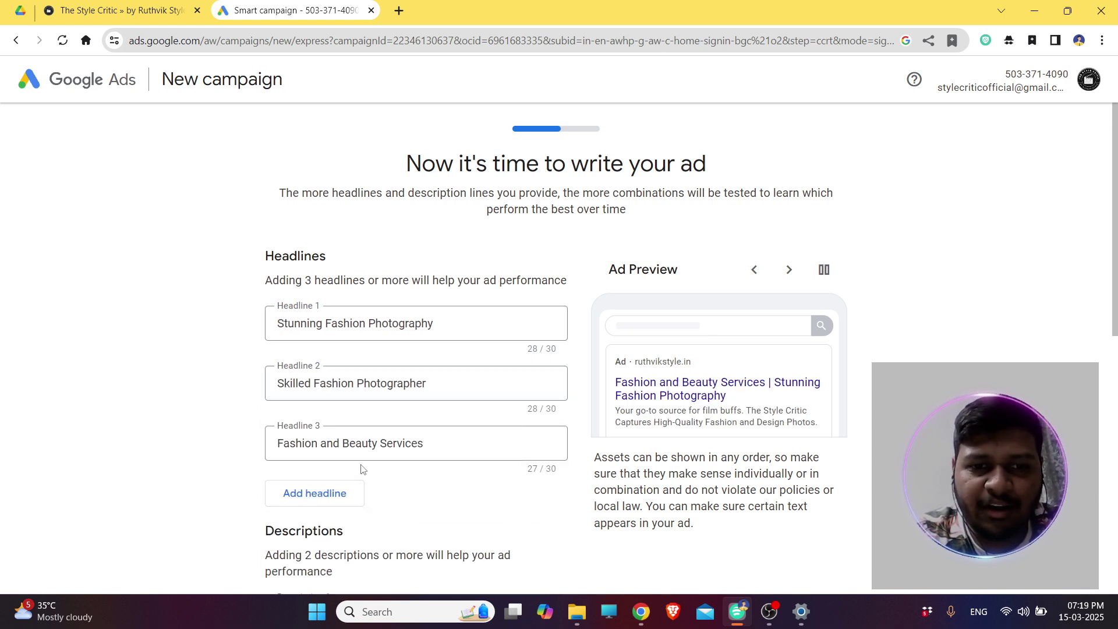
scroll(395, 442, down, 1)
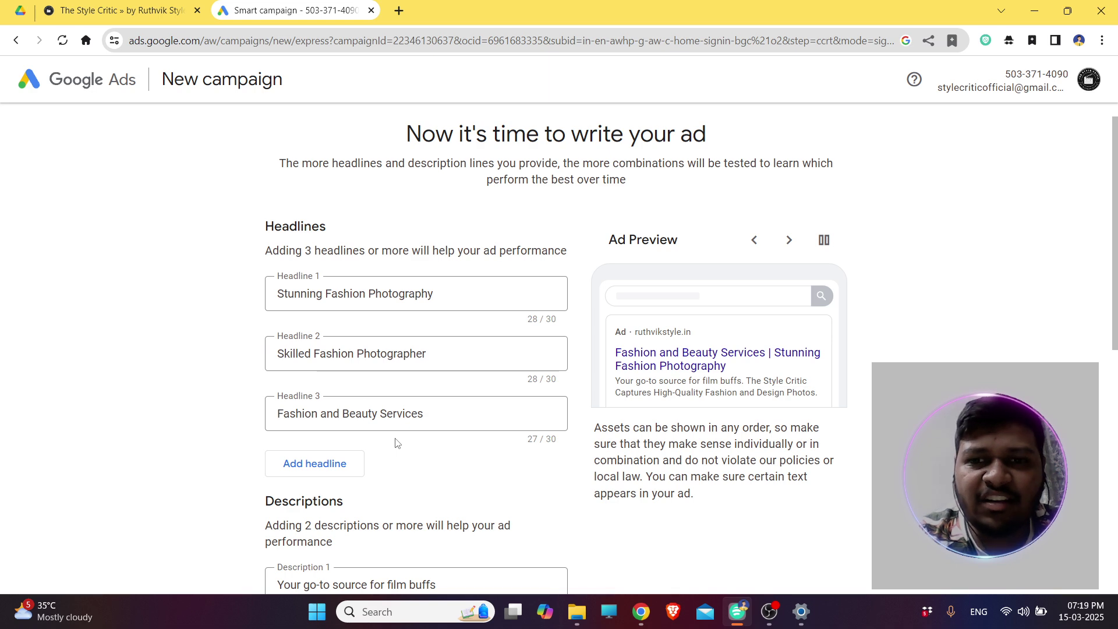
scroll(395, 442, down, 8)
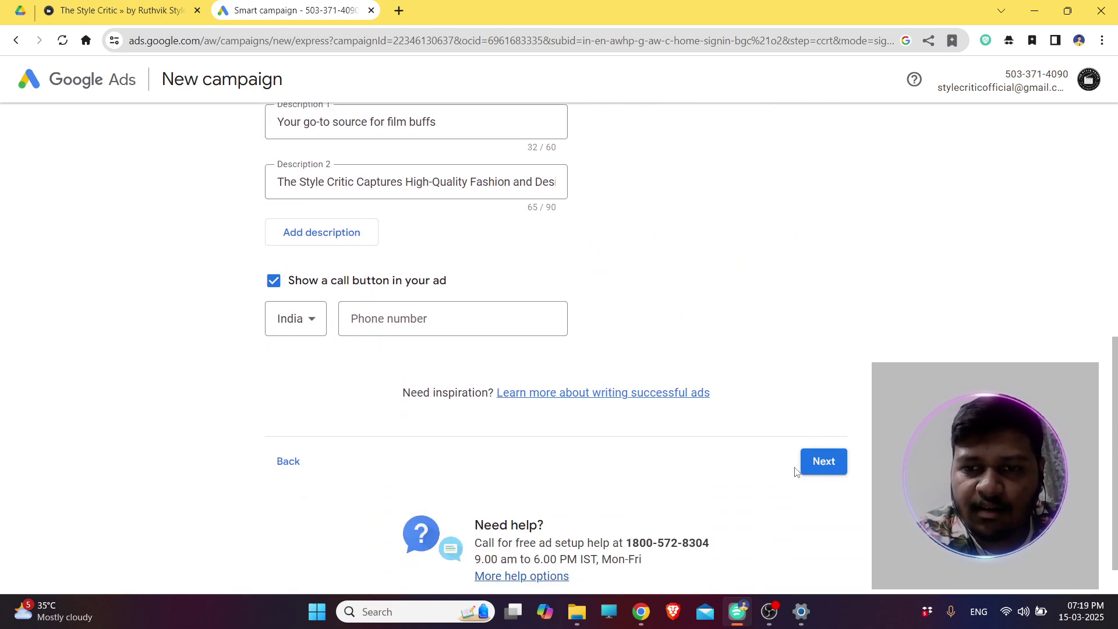
click(831, 461)
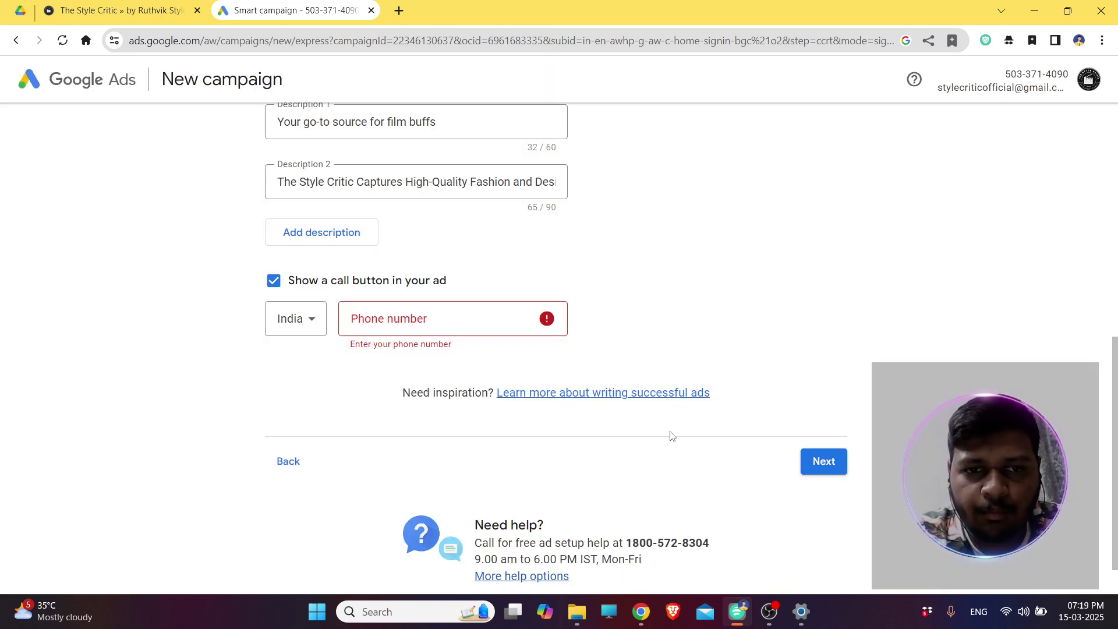
Enter the business phone number for the ad's call button and continue to images.
click(394, 332)
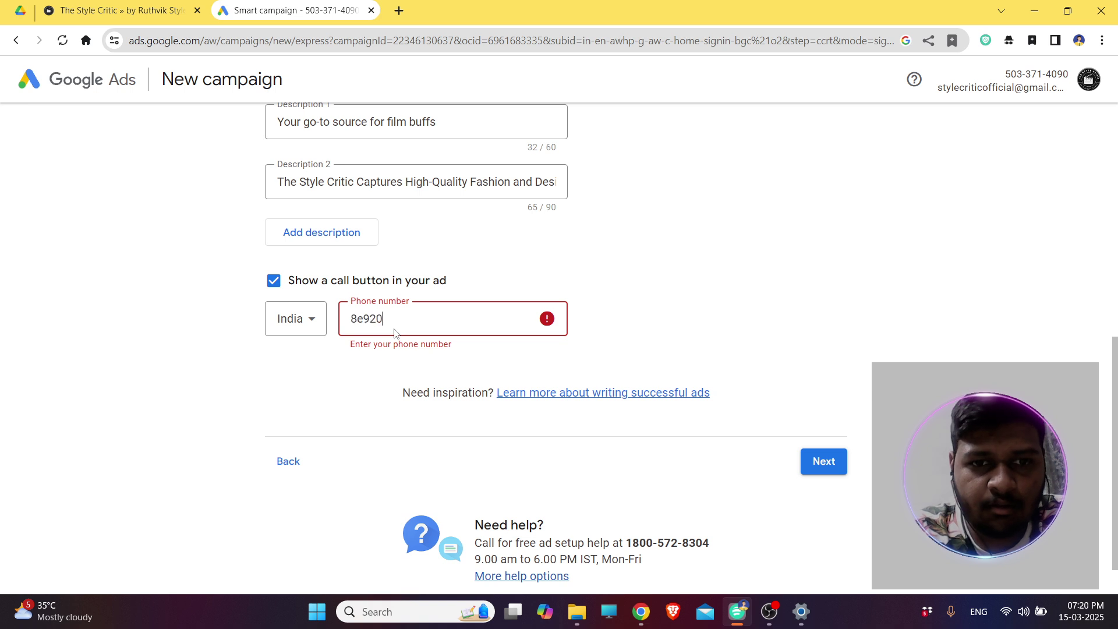
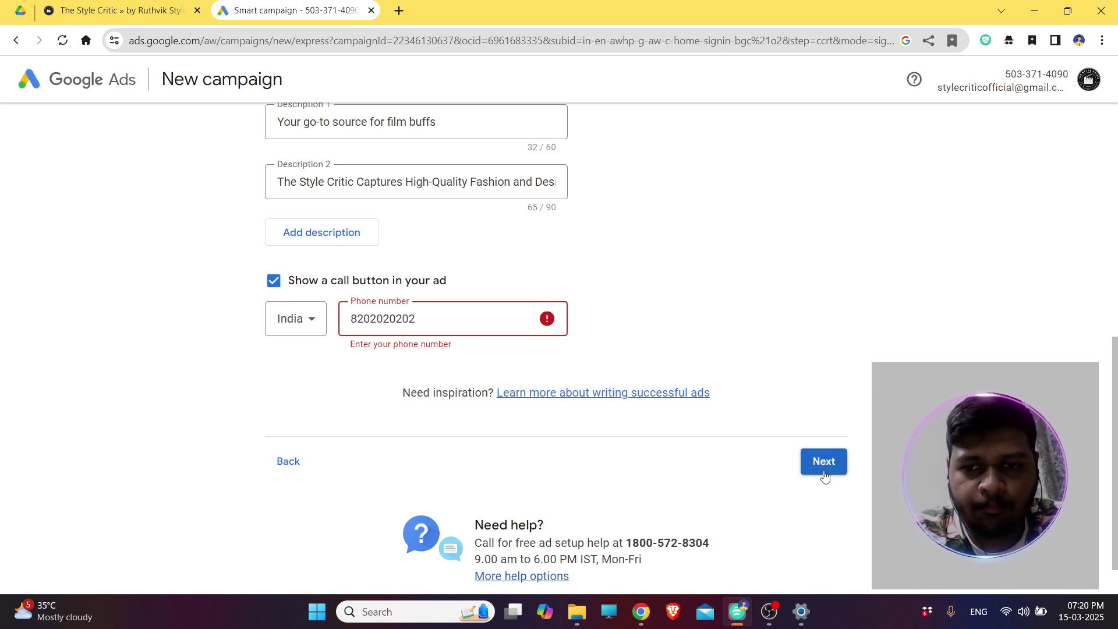
click(826, 470)
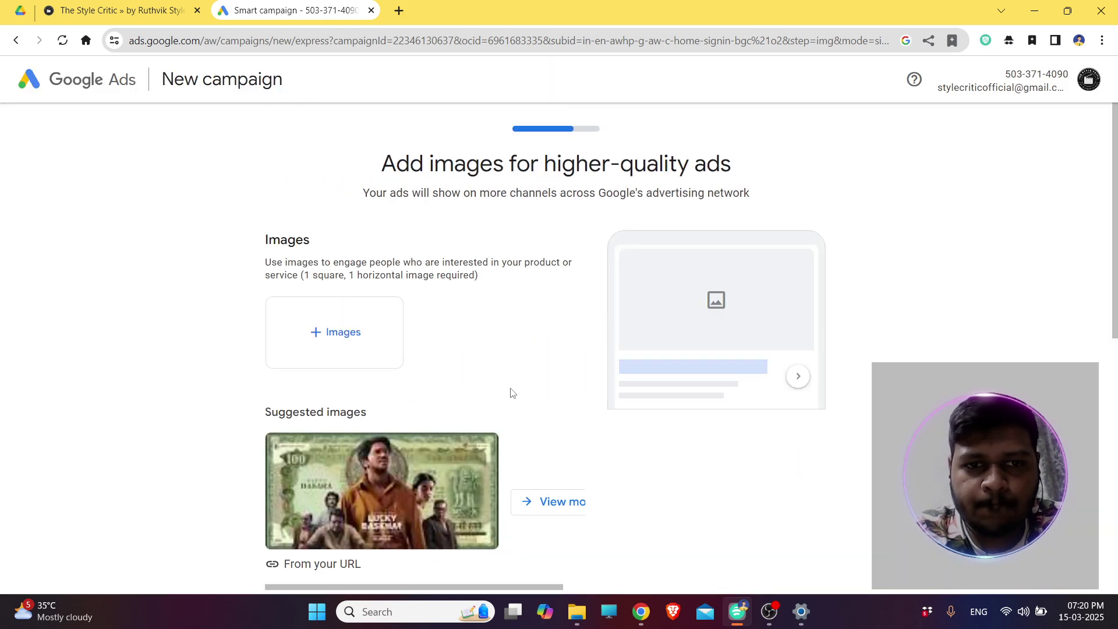
Drag the Style Critic blog's site logo into the logo upload and confirm it.
scroll(511, 393, down, 12)
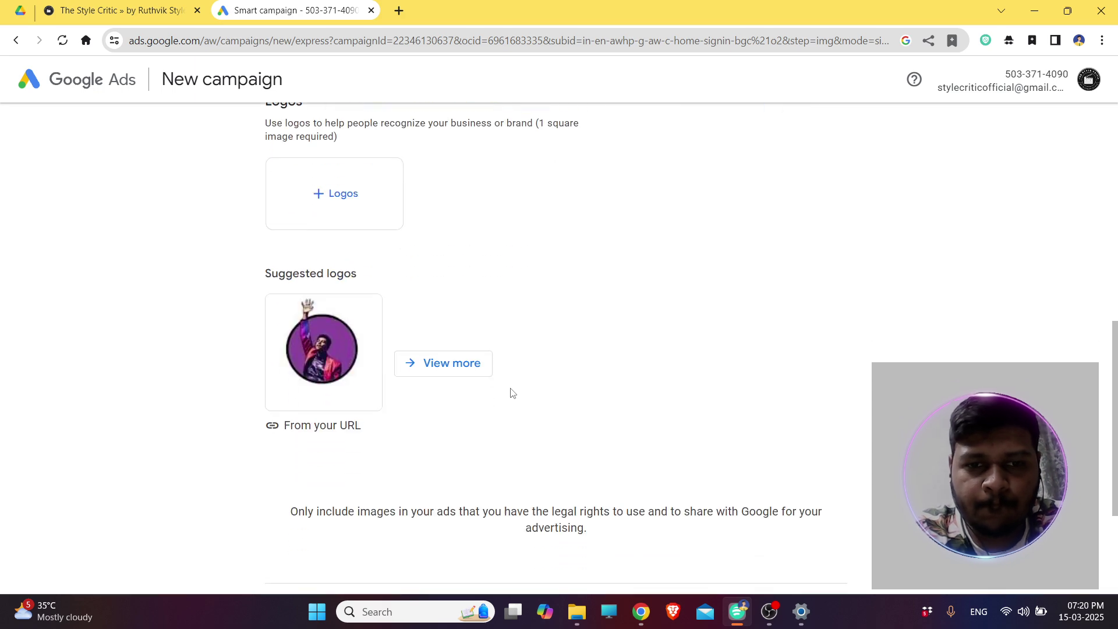
scroll(511, 393, down, 1)
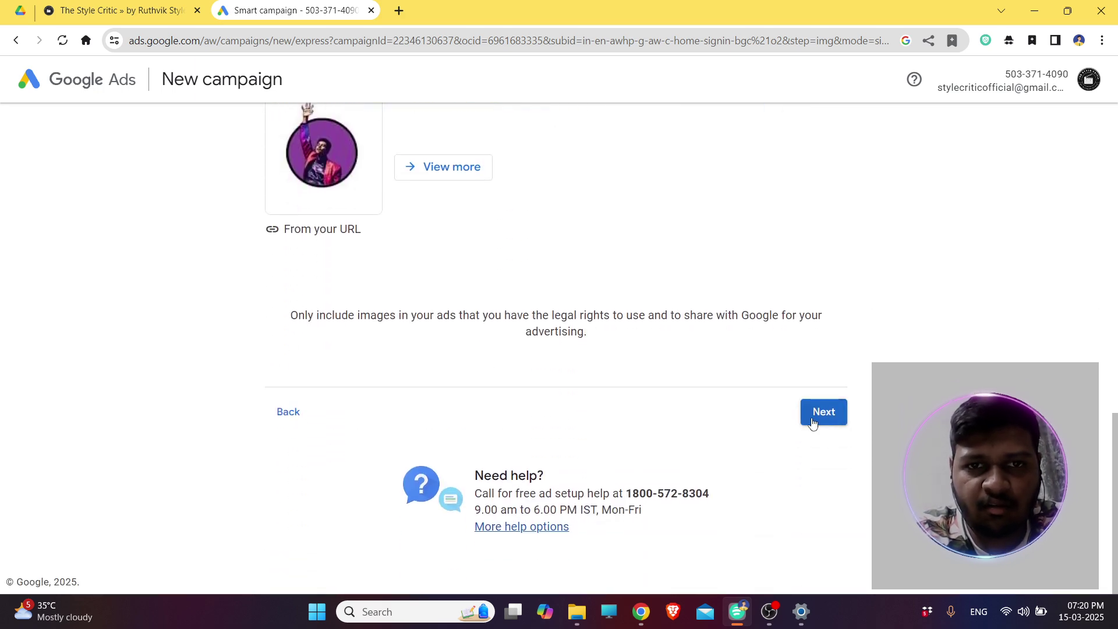
click(812, 423)
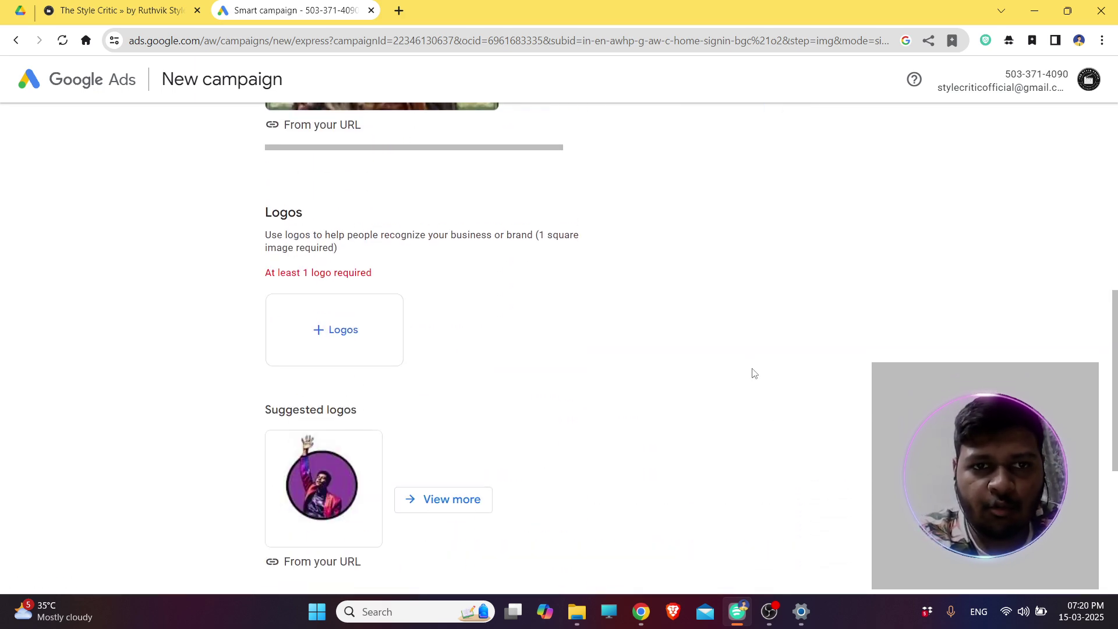
click(347, 365)
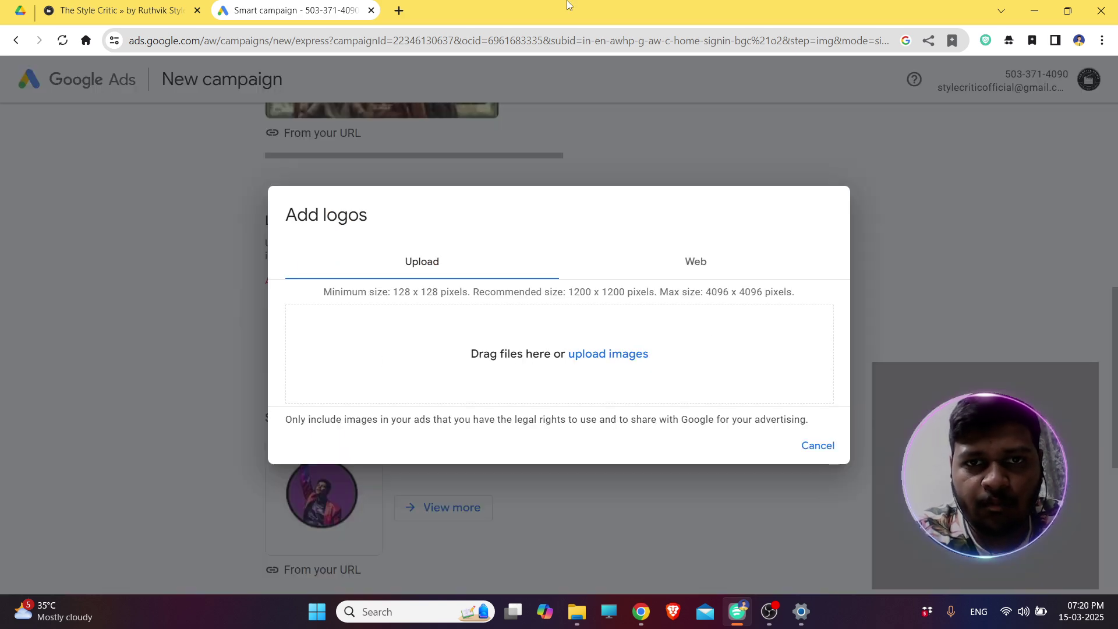
click(125, 11)
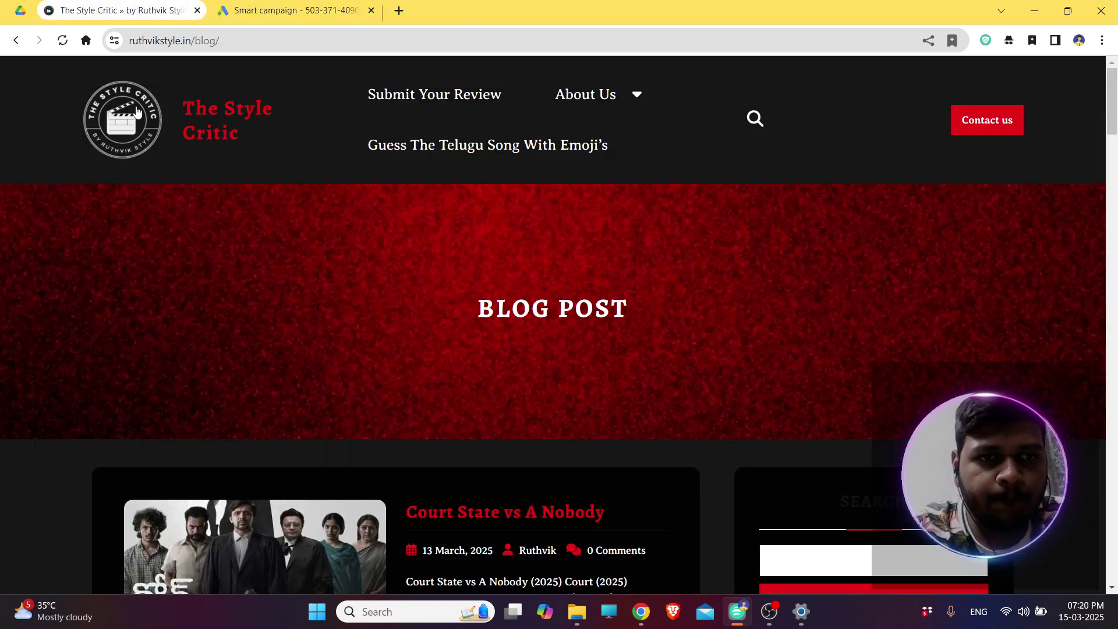
drag(136, 111, 520, 350)
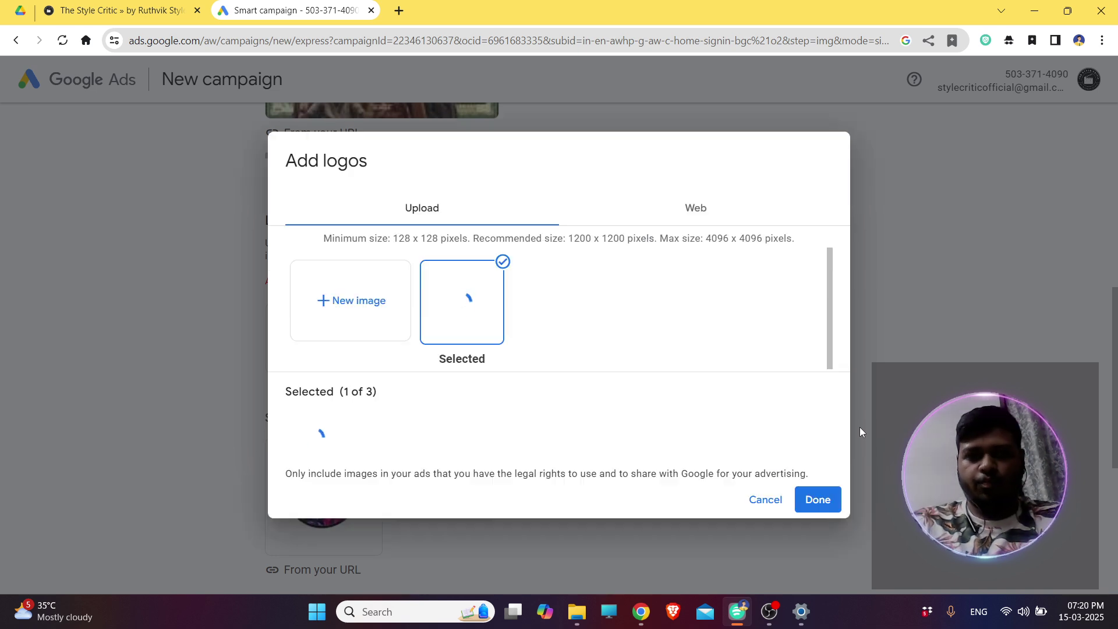
click(821, 499)
Review the Images section, which still needs a square and a landscape image.
scroll(821, 497, down, 3)
right_click(820, 531)
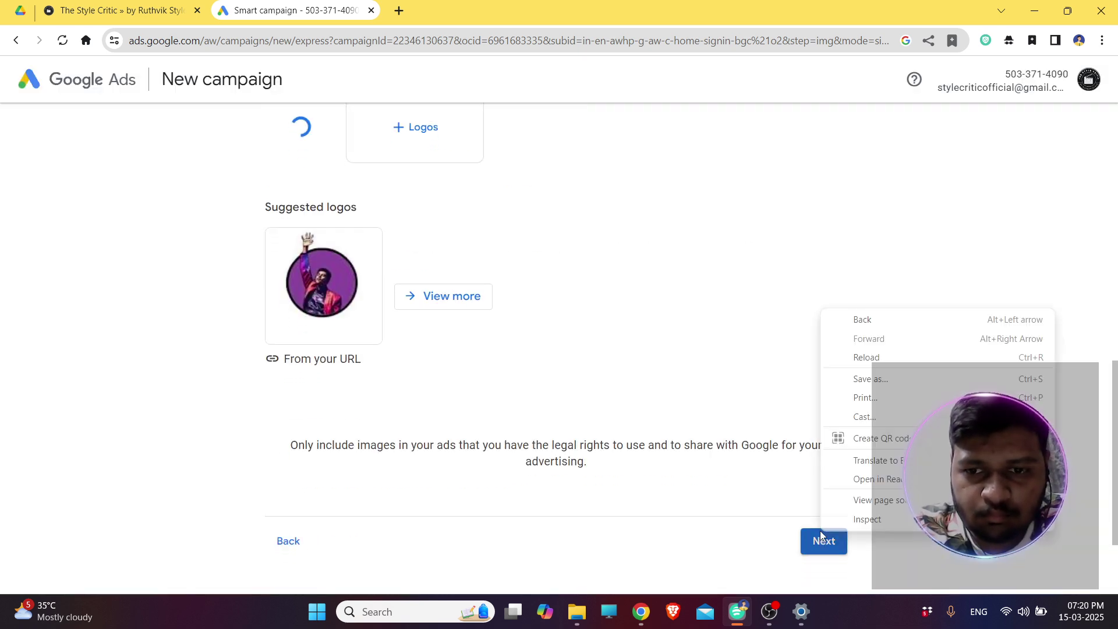
click(821, 531)
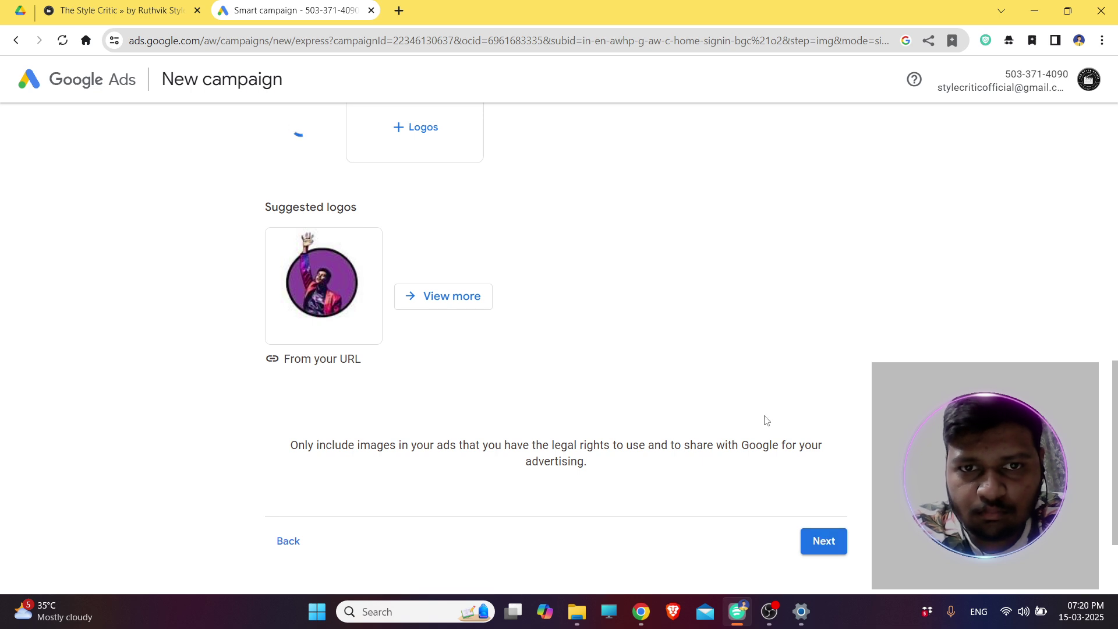
scroll(766, 419, up, 2)
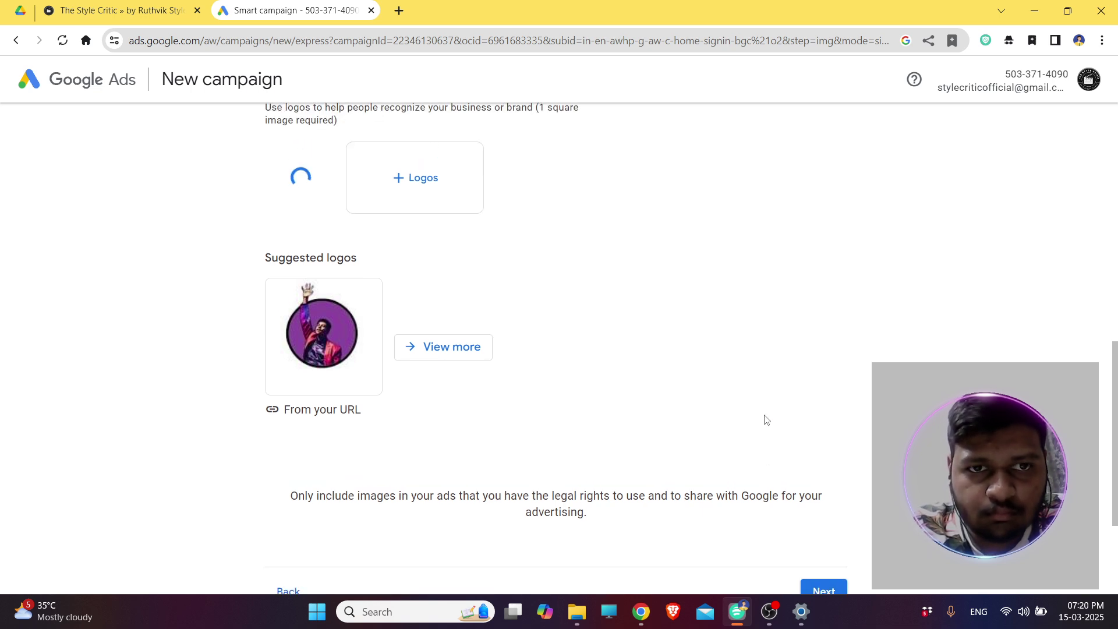
scroll(766, 419, up, 1)
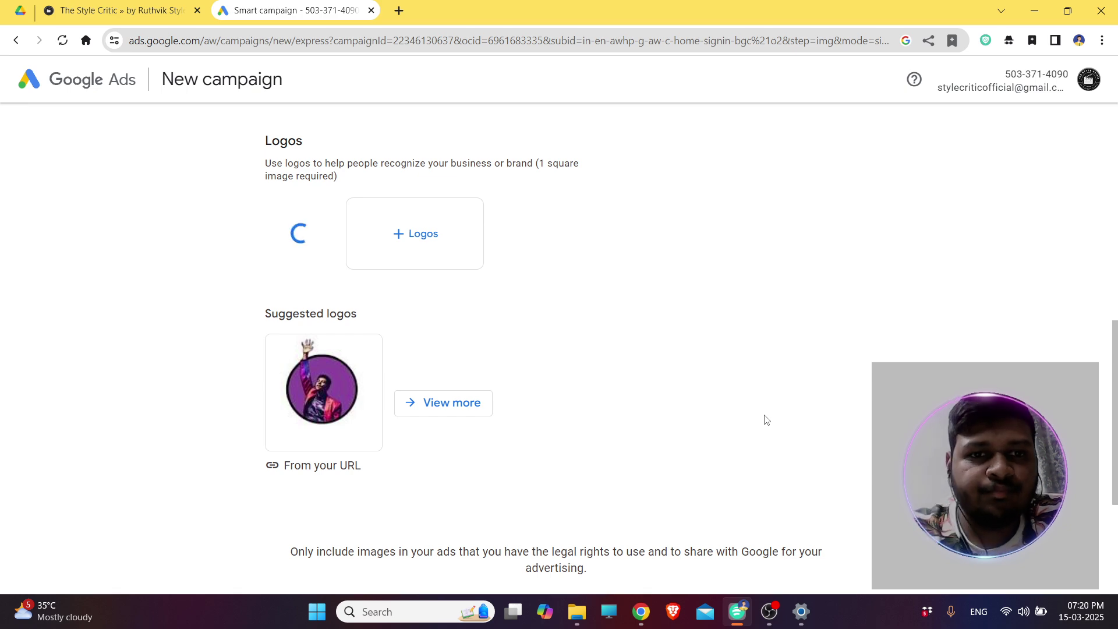
scroll(766, 420, up, 9)
scroll(766, 420, down, 1)
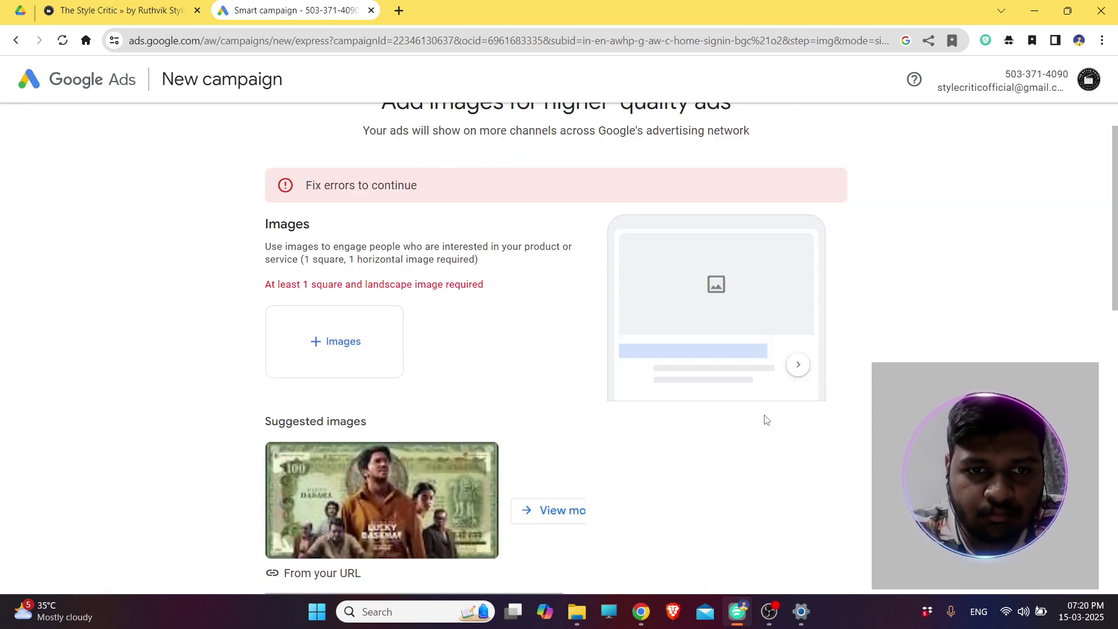
Screenshot the blog's red Blog Post banner with Win+Shift+S.
click(164, 6)
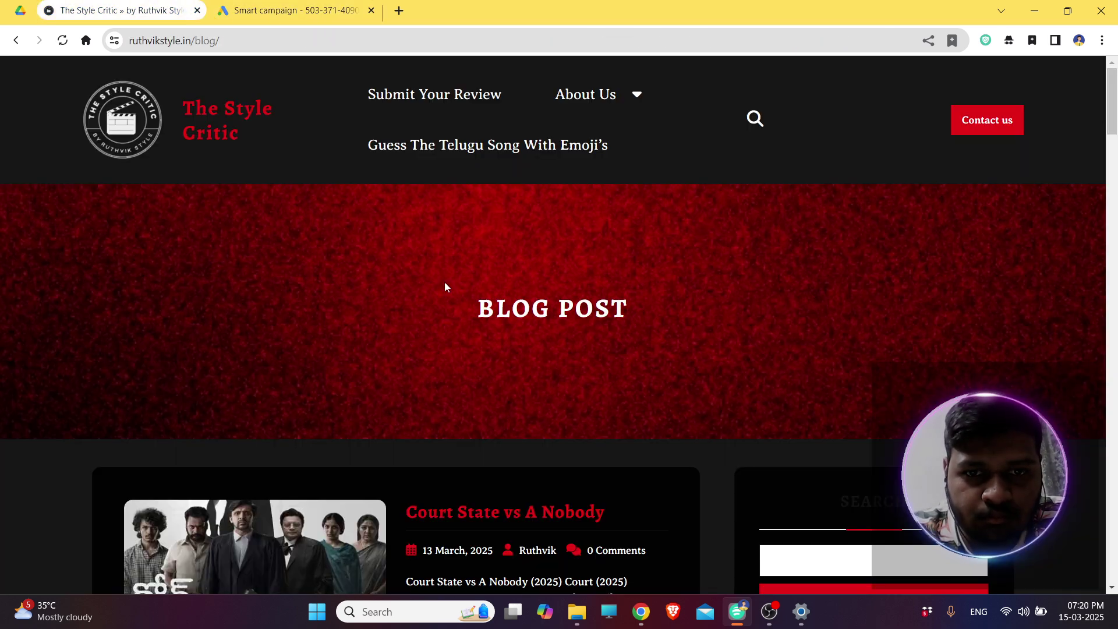
scroll(445, 285, down, 2)
right_click(313, 192)
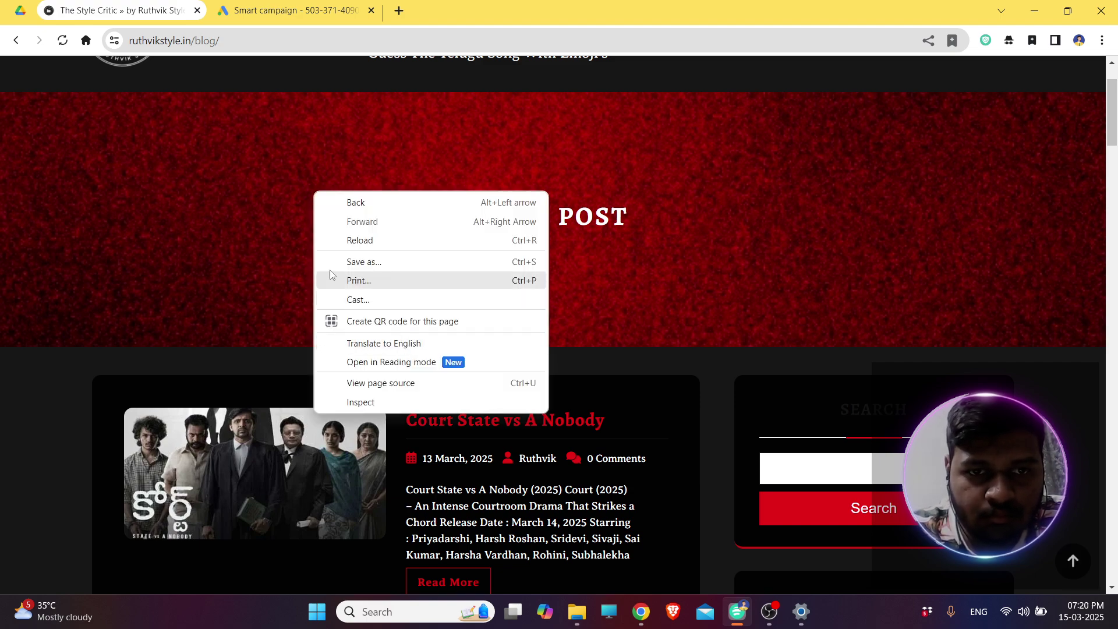
click(244, 254)
click(302, 127)
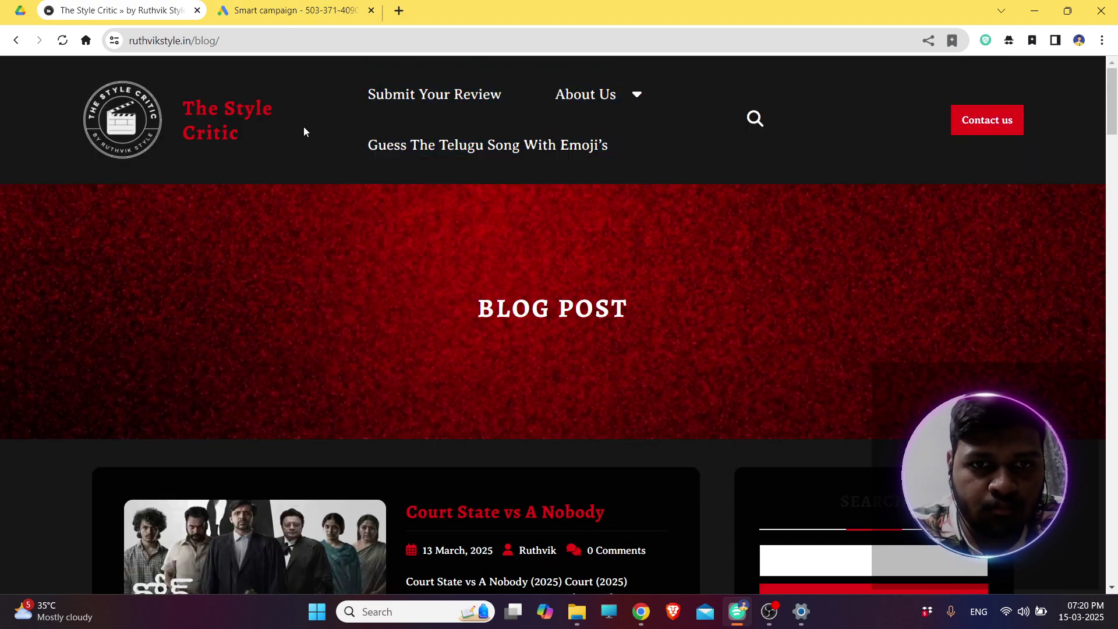
right_click(308, 224)
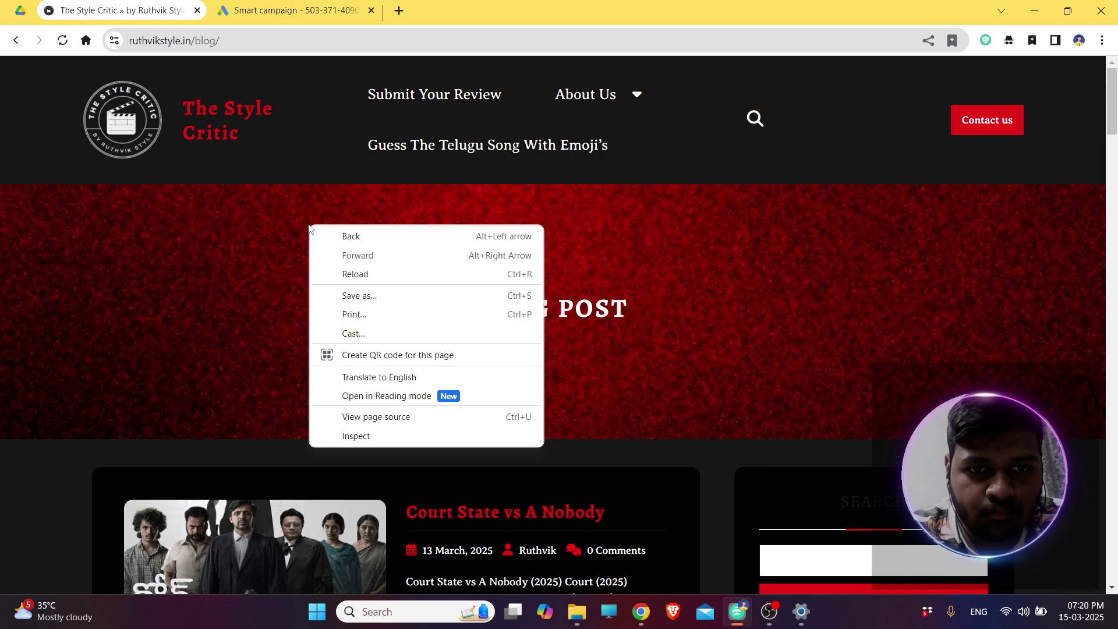
click(253, 302)
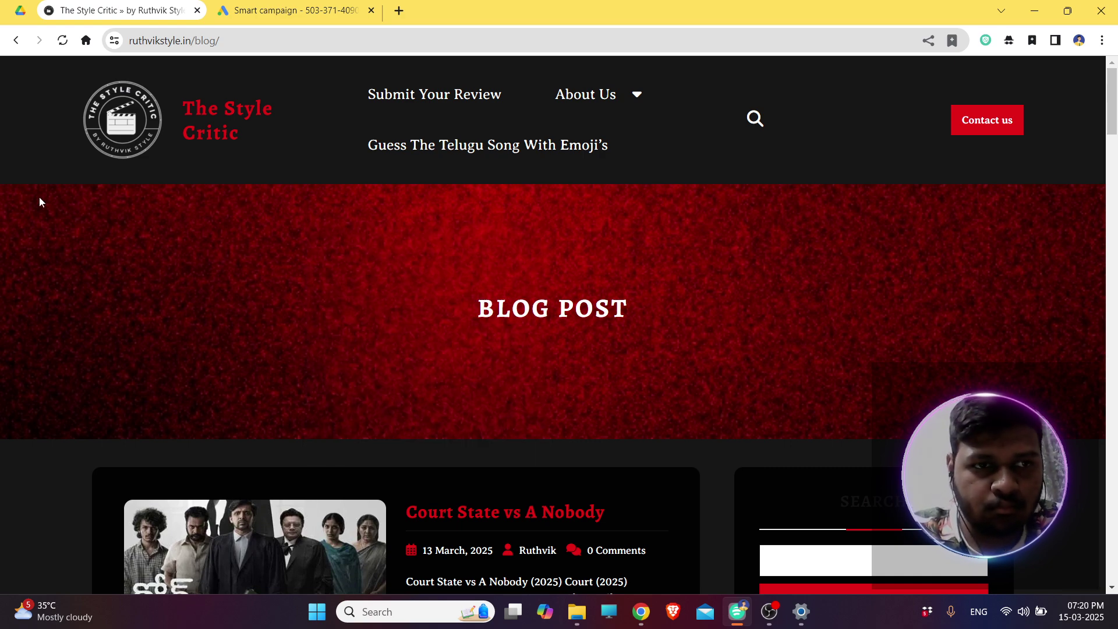
key(super+shift+s)
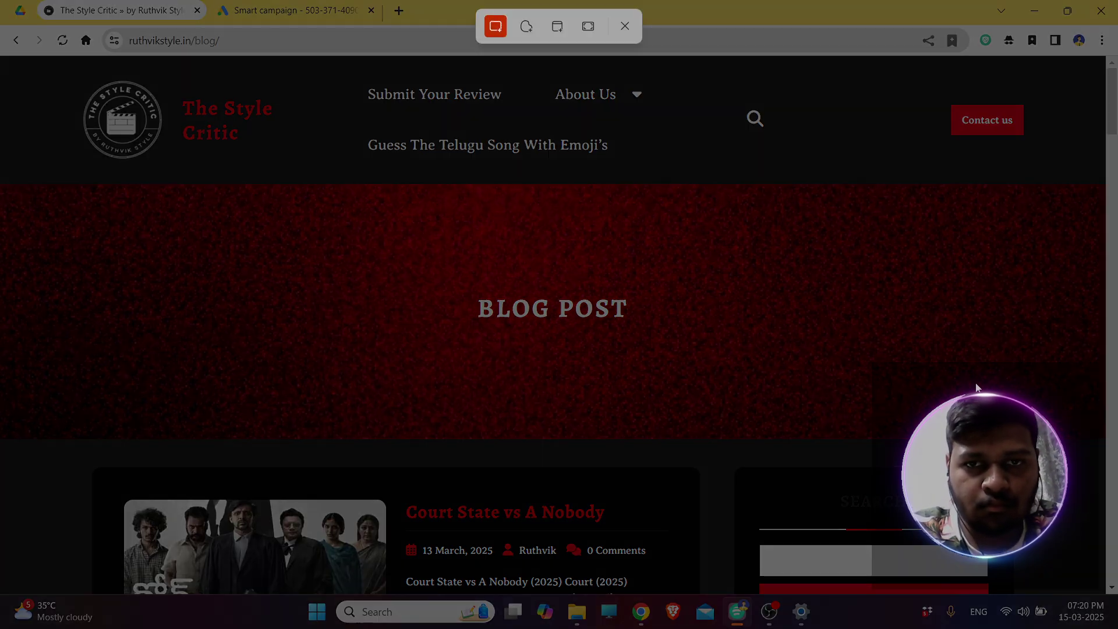
drag(10, 194, 1078, 434)
Add the site image from the Web tab in landscape and square crops, then continue.
click(294, 10)
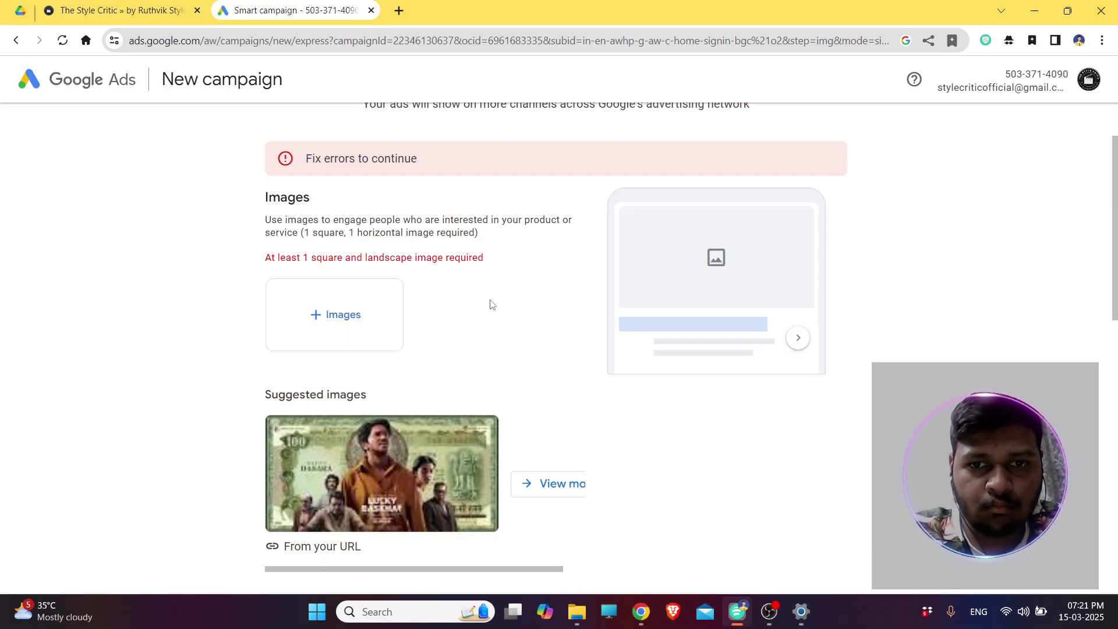
click(356, 317)
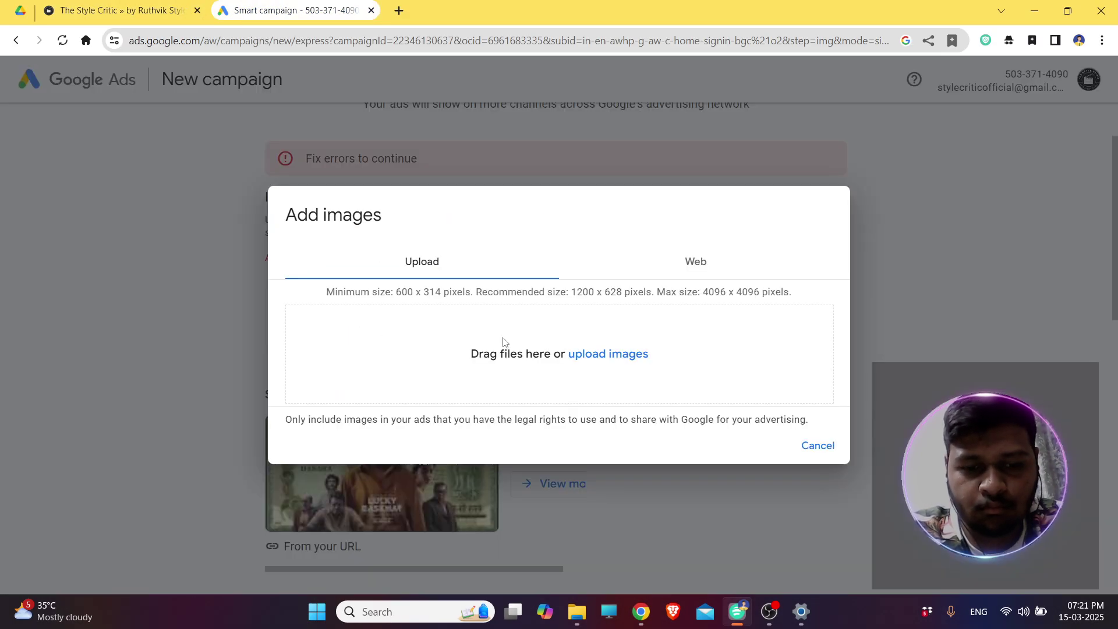
click(689, 269)
click(338, 333)
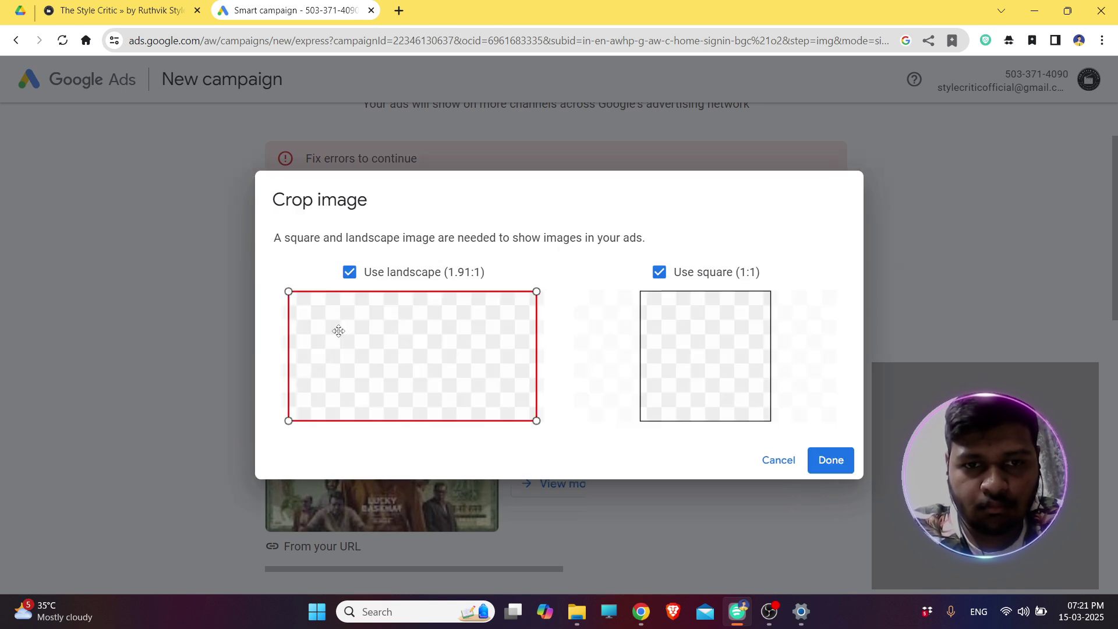
click(829, 464)
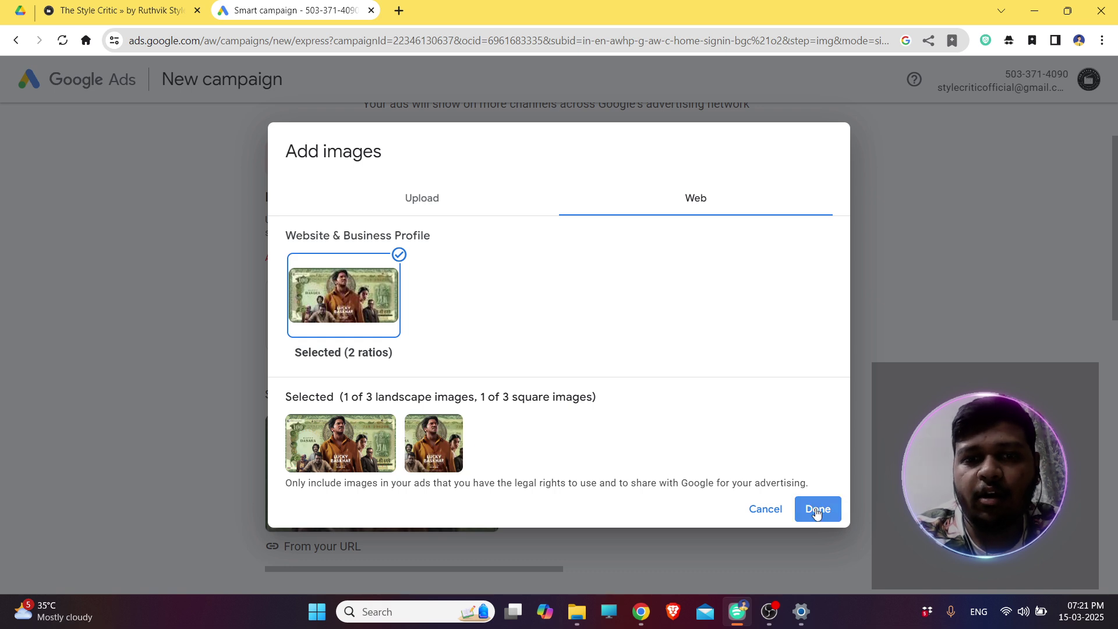
click(815, 508)
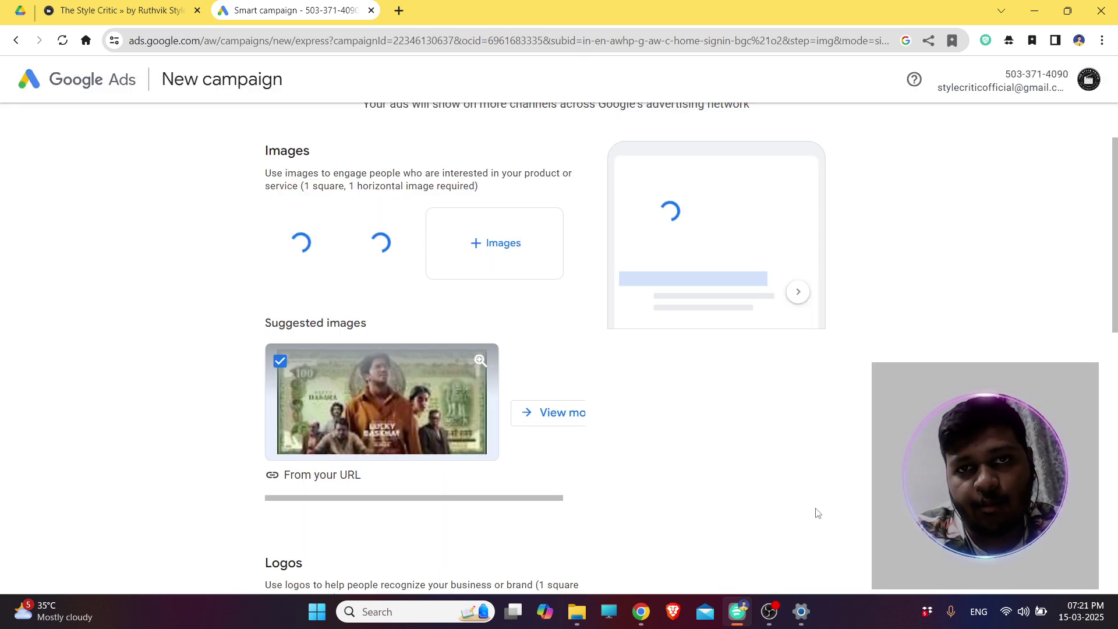
scroll(815, 511, down, 10)
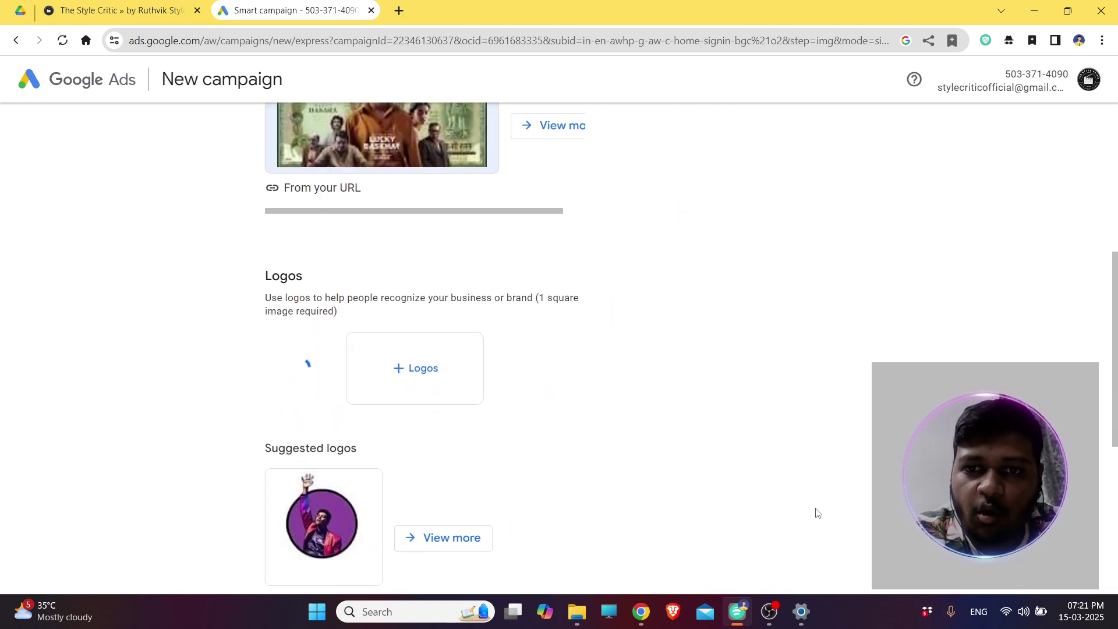
click(807, 411)
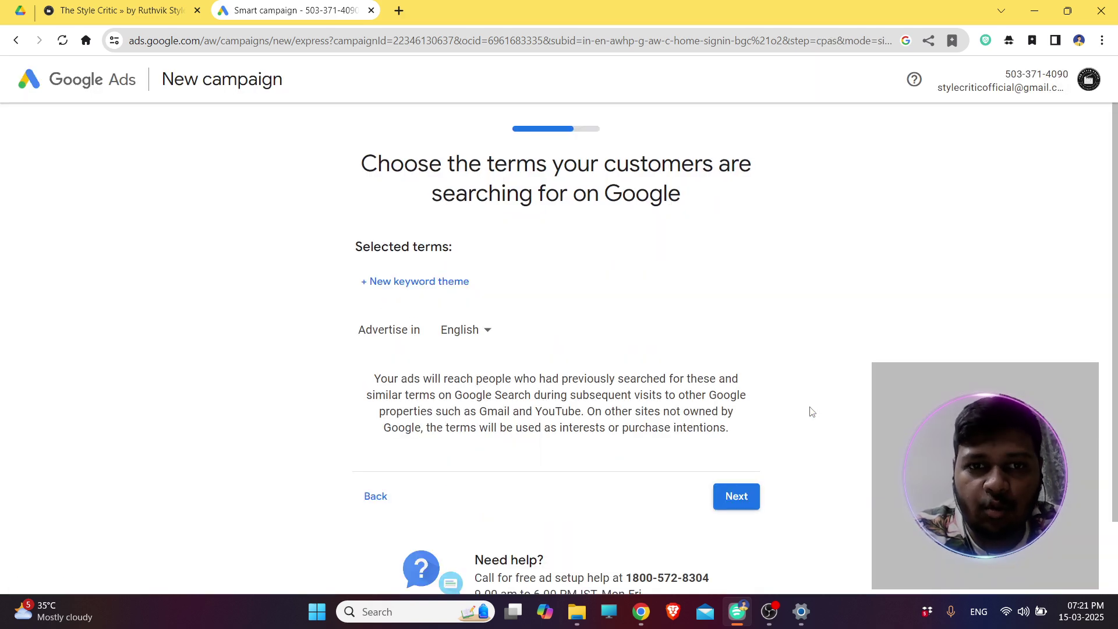
Add 'Telugu Critic' as the campaign's keyword theme and continue to the location step.
click(732, 496)
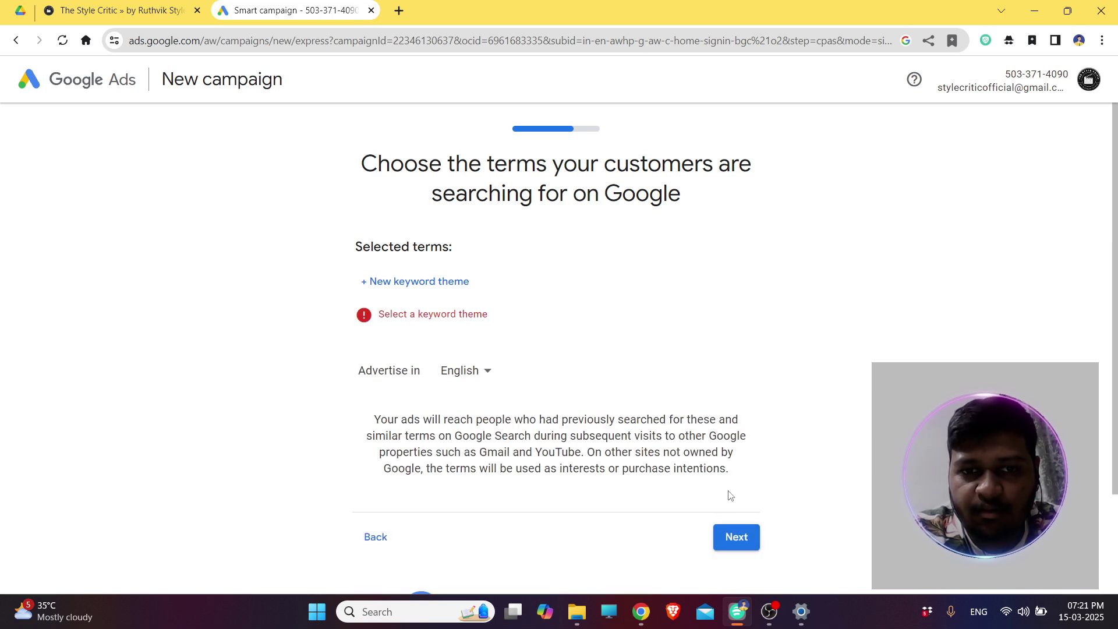
click(404, 283)
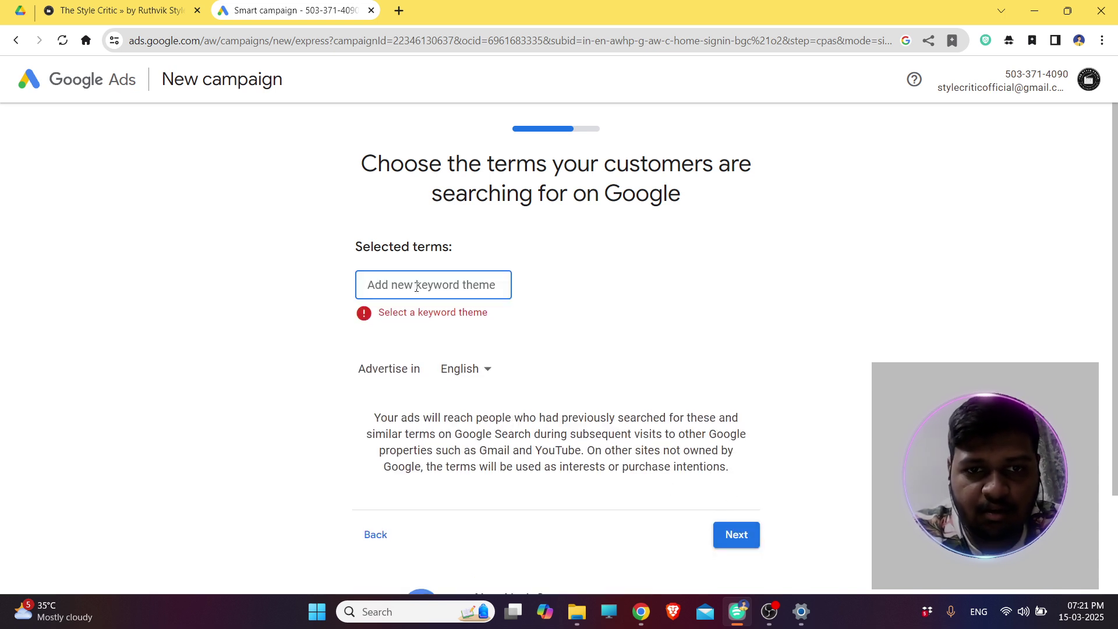
text(Telugu)
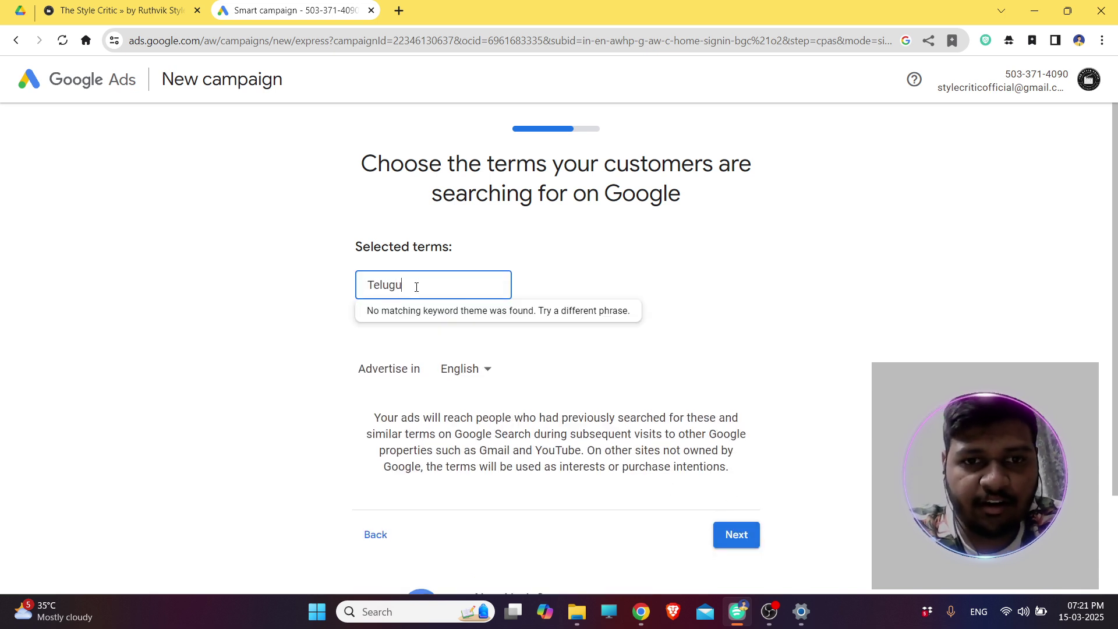
text( Critic)
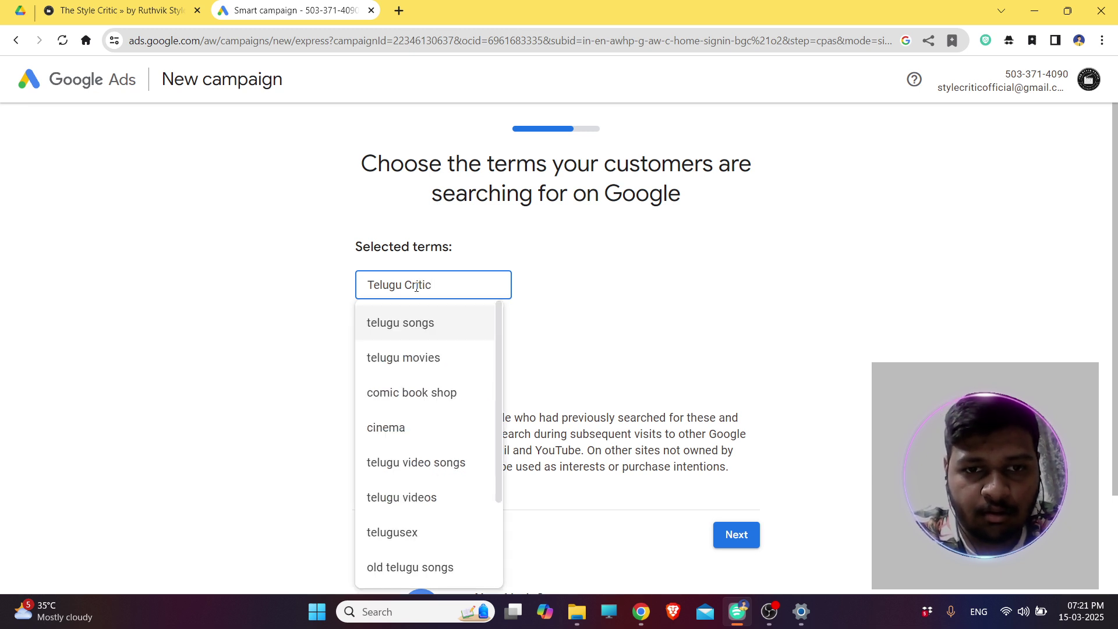
click(419, 322)
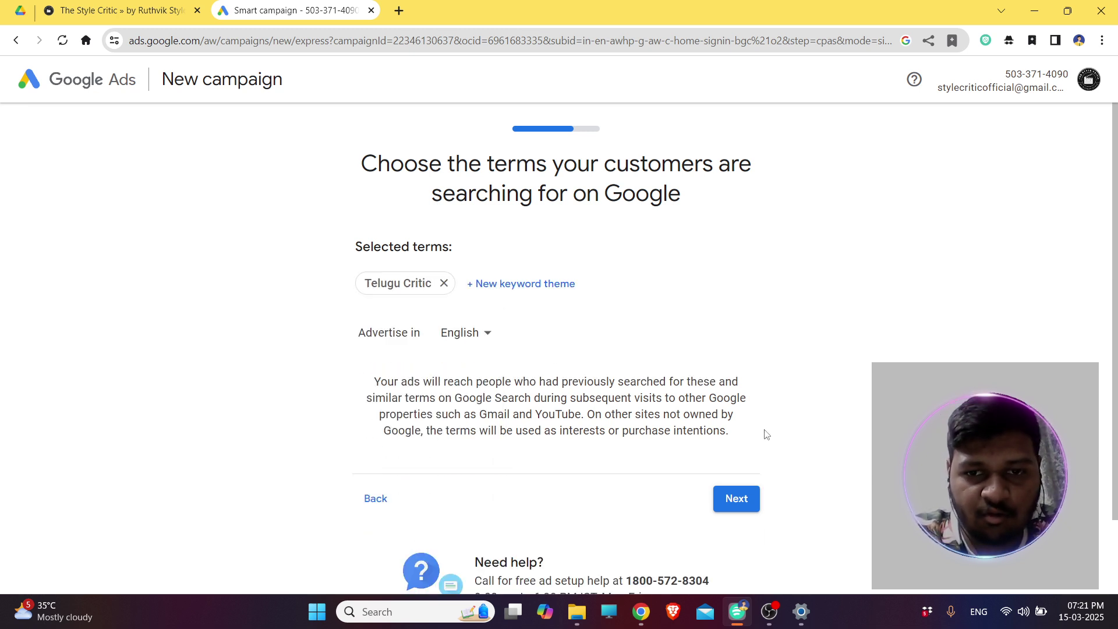
click(744, 499)
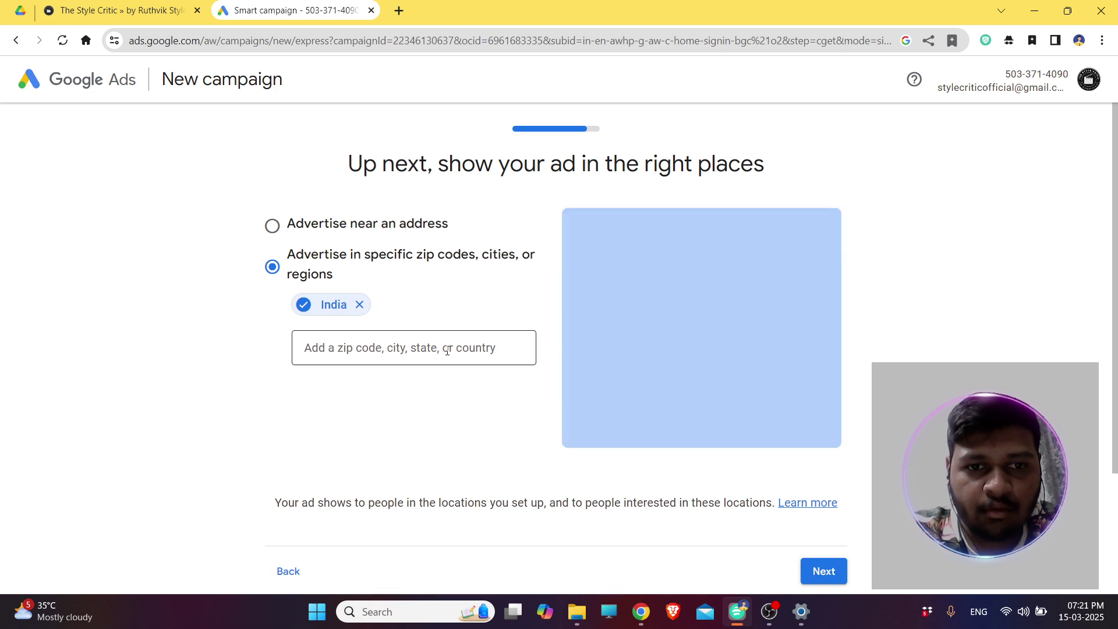
Add 'Telangana, India - state' as a target location alongside India, then continue.
click(447, 350)
text(hyda)
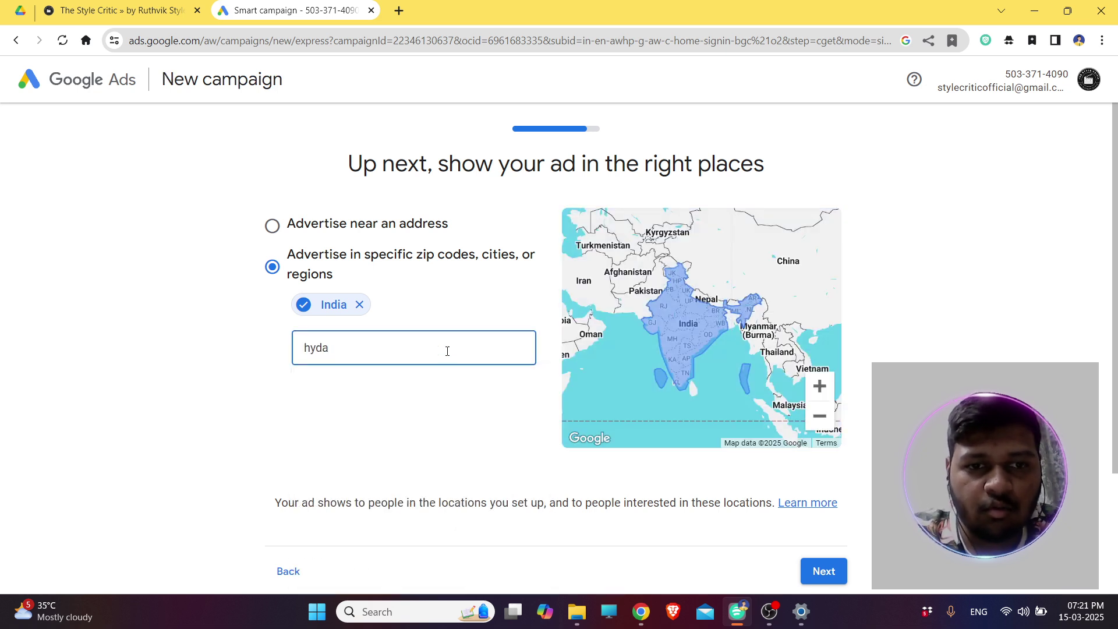
key(BackSpace)
text(Telan)
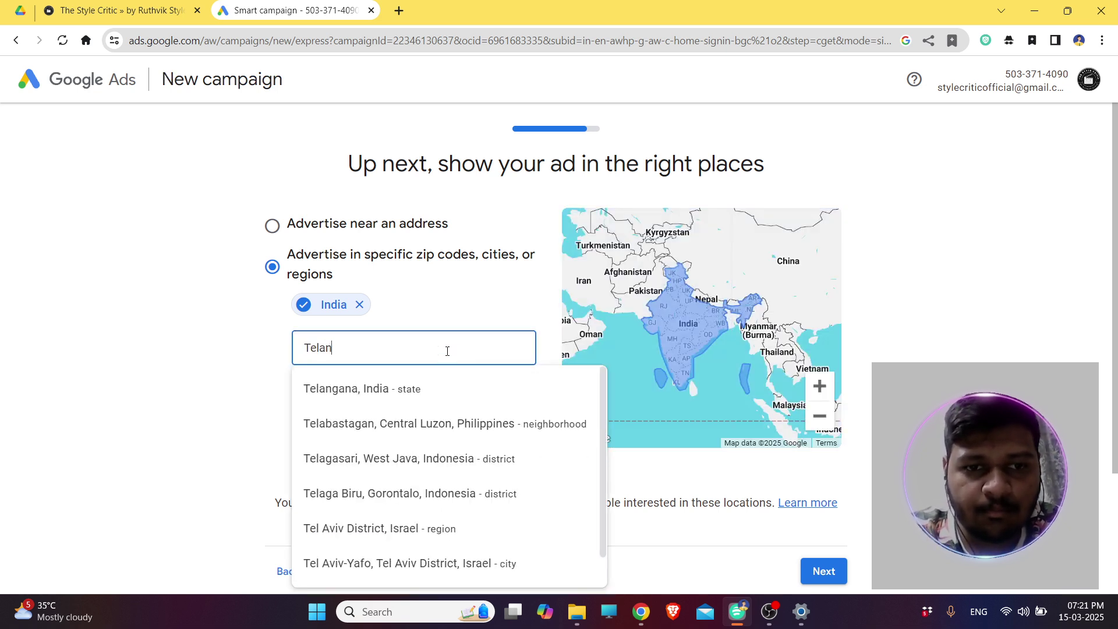
click(427, 396)
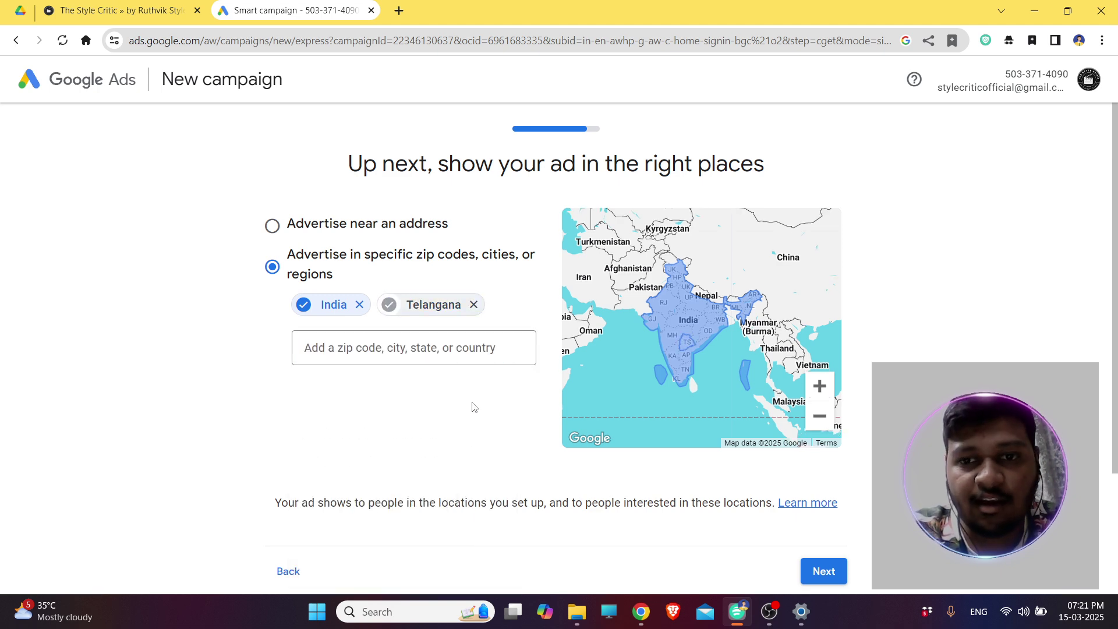
click(823, 570)
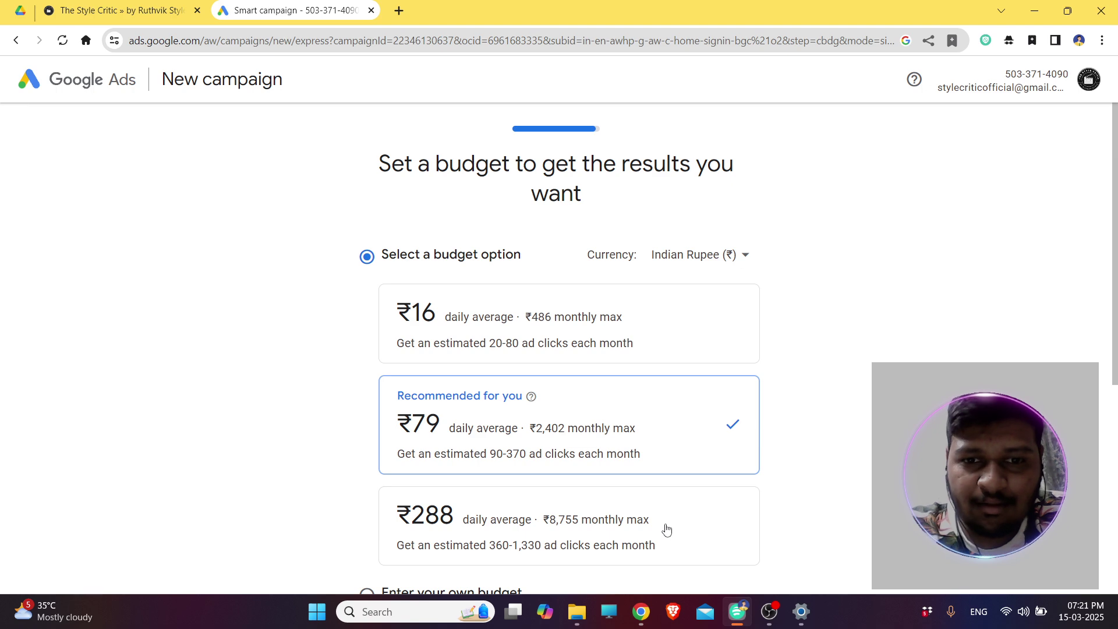
Pick the ₹16 daily average budget (₹486 monthly max) and proceed past the campaign review.
click(698, 347)
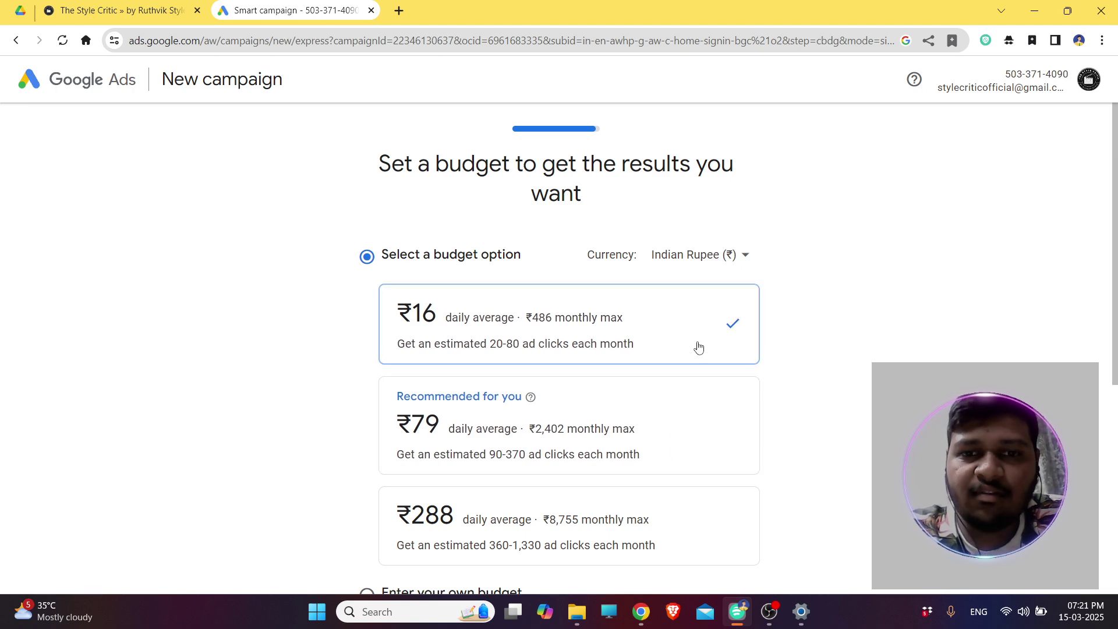
scroll(699, 346, down, 6)
click(725, 410)
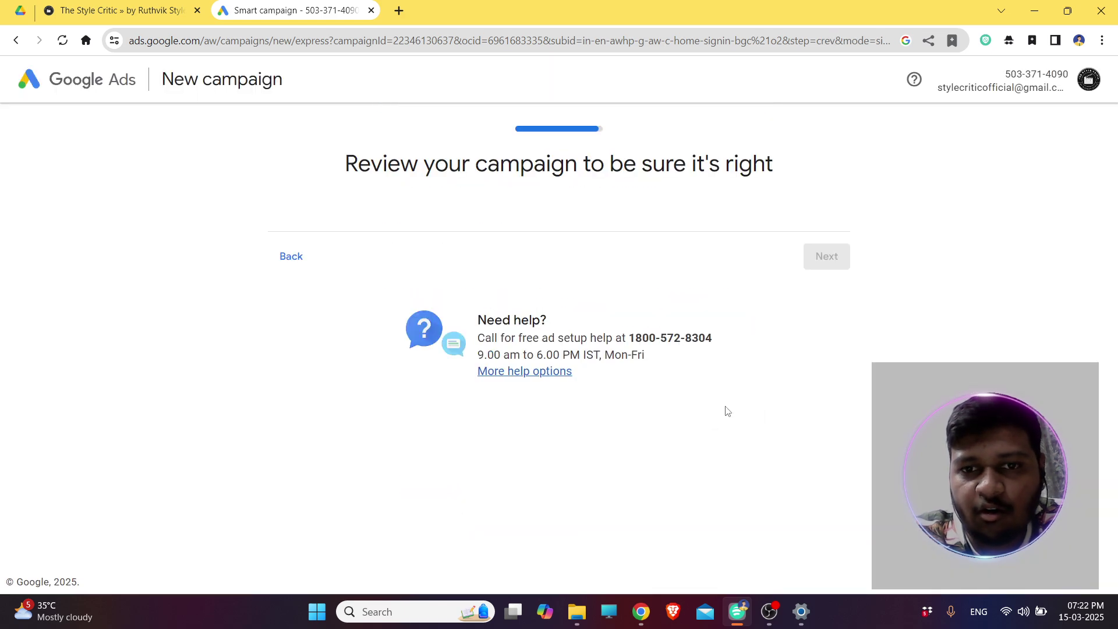
scroll(640, 376, down, 9)
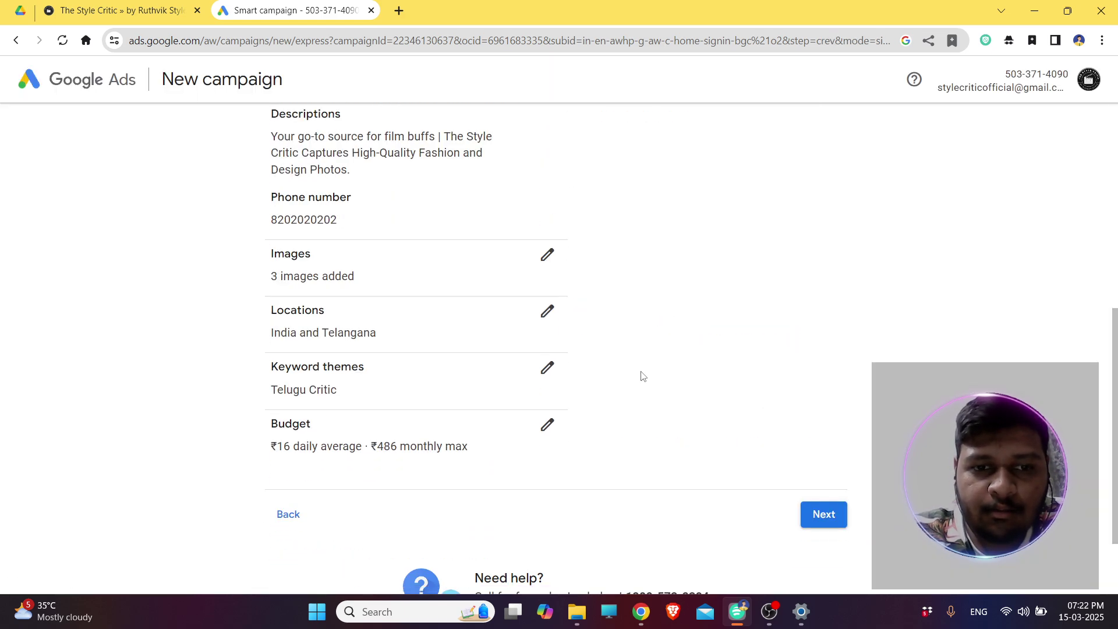
click(825, 413)
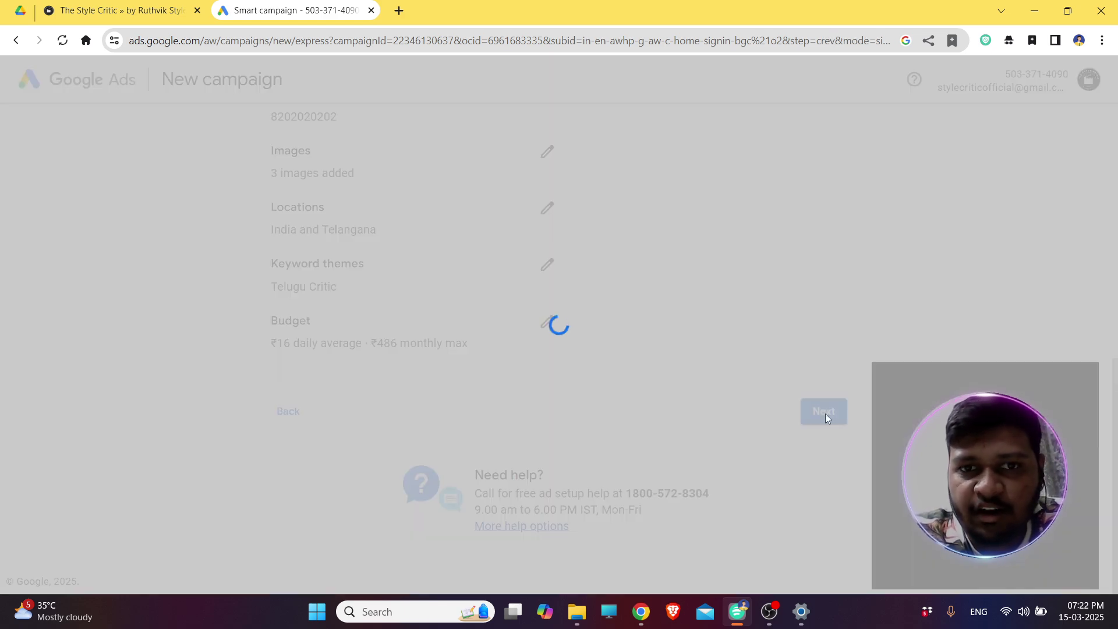
Set the payment method to Pay with Bank transfer.
scroll(827, 418, down, 6)
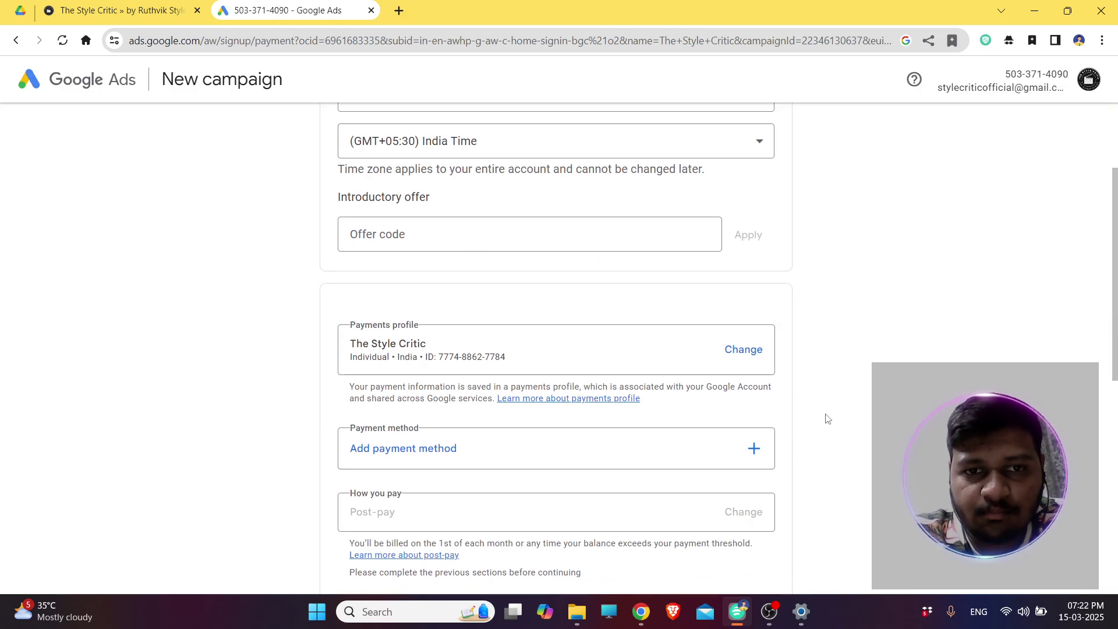
click(572, 227)
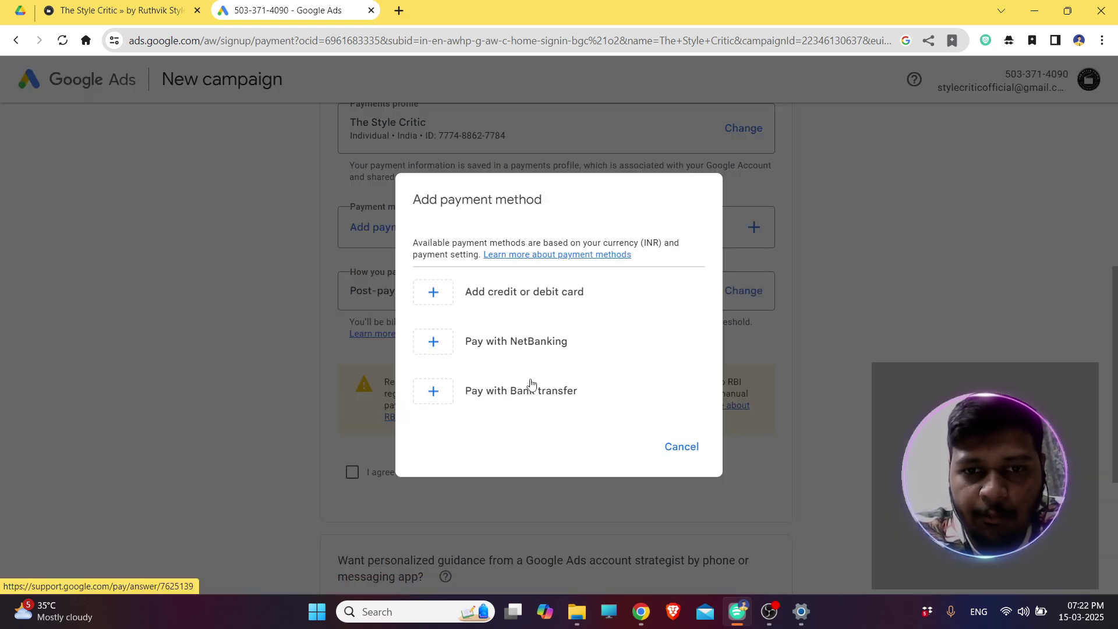
click(530, 389)
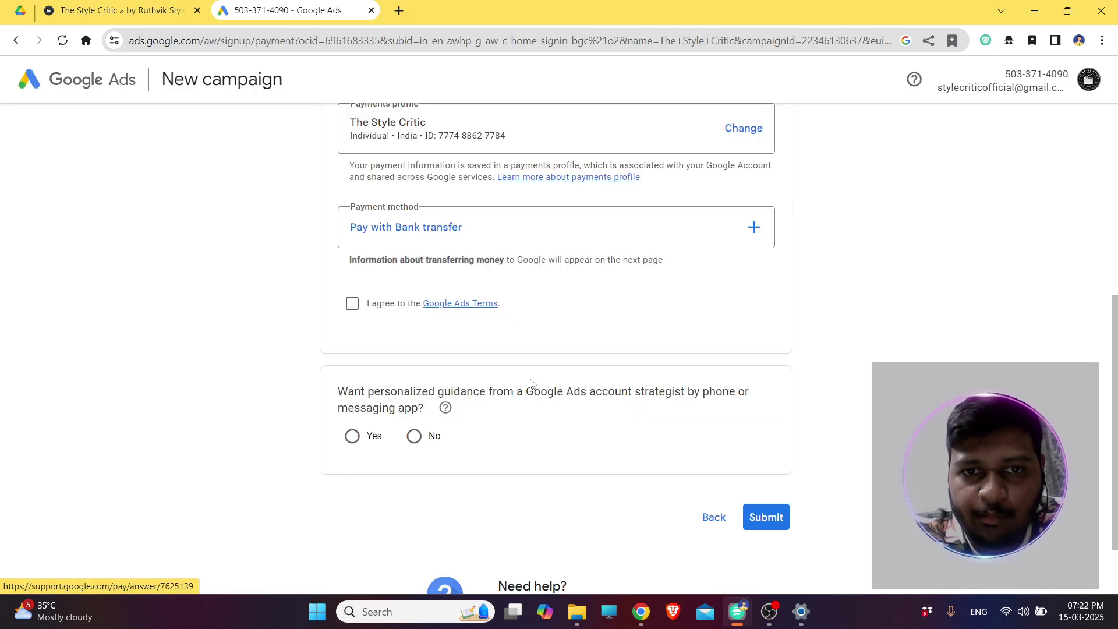
click(526, 238)
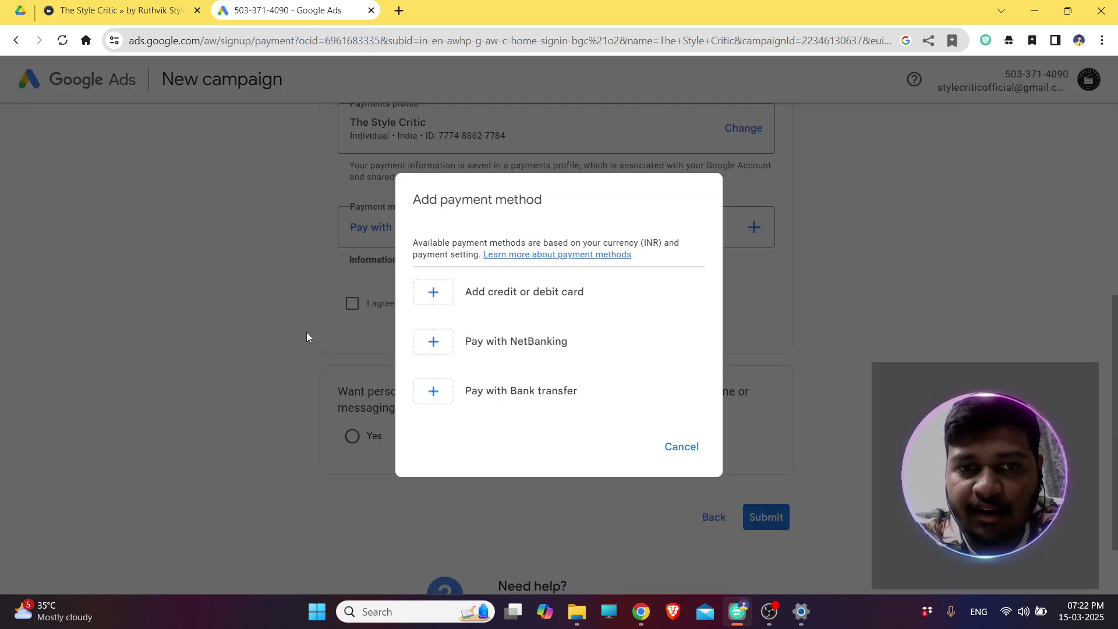
click(678, 446)
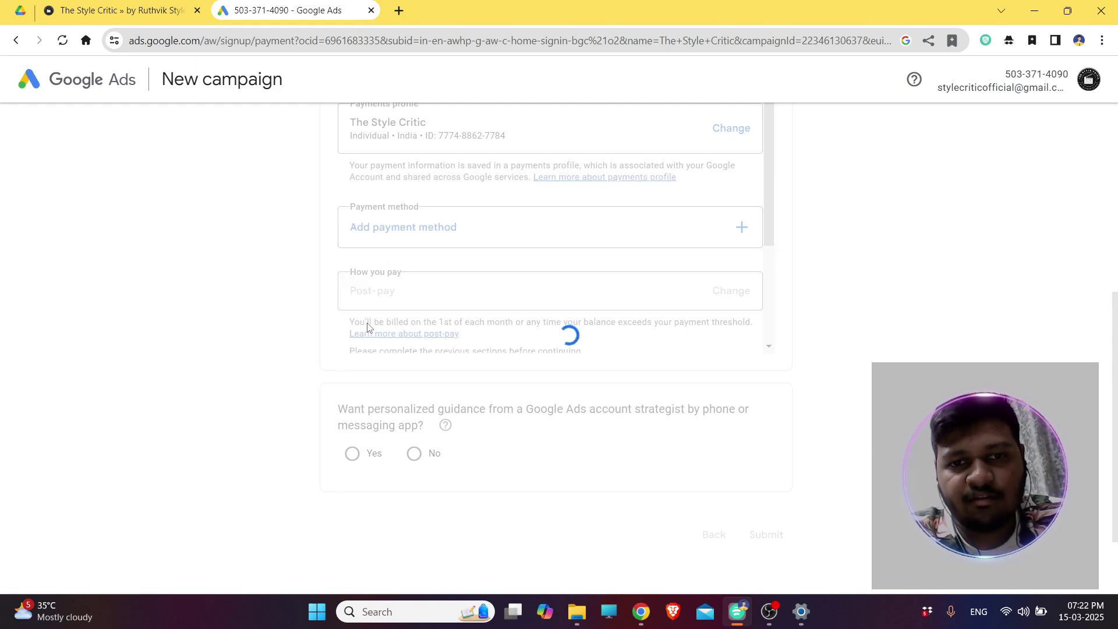
click(476, 225)
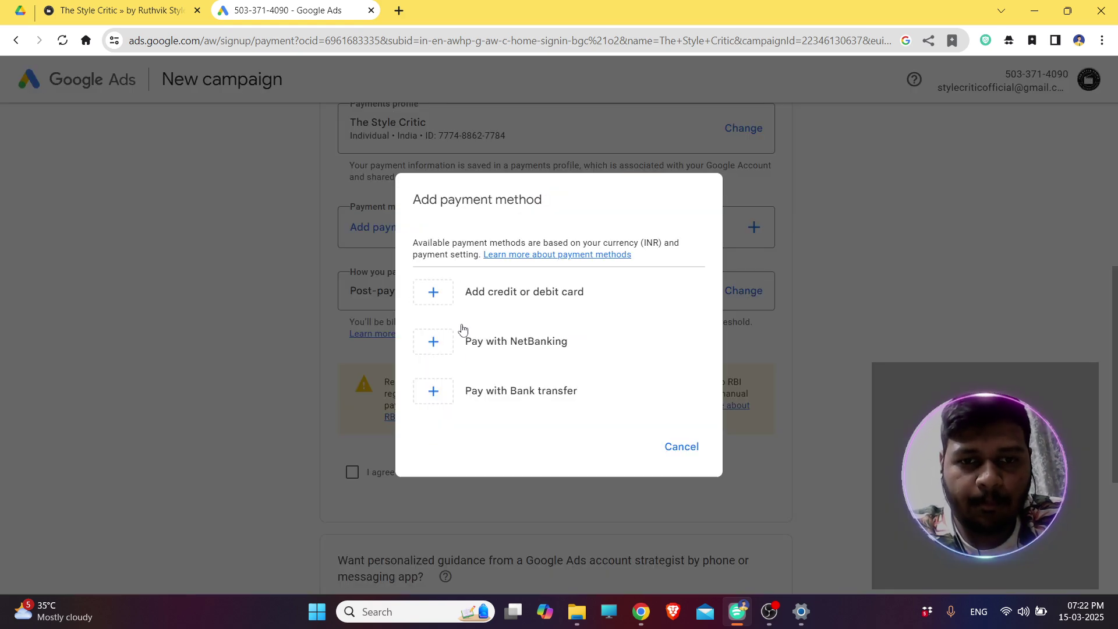
click(450, 393)
Agree to the Google Ads Terms, answer No to personalized guidance, and submit.
click(353, 303)
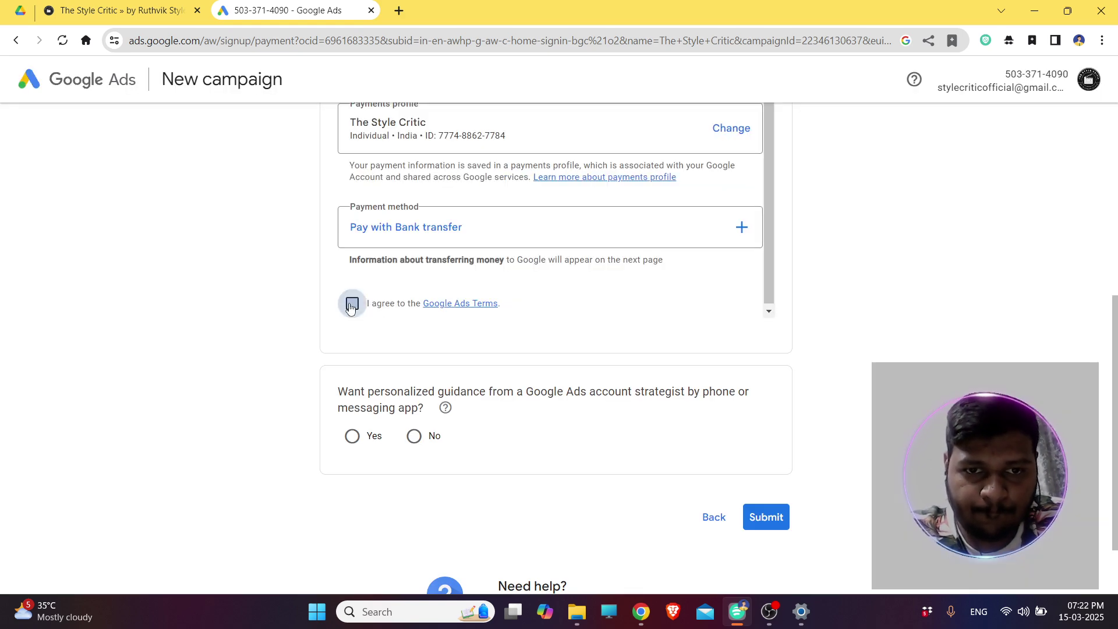
click(414, 436)
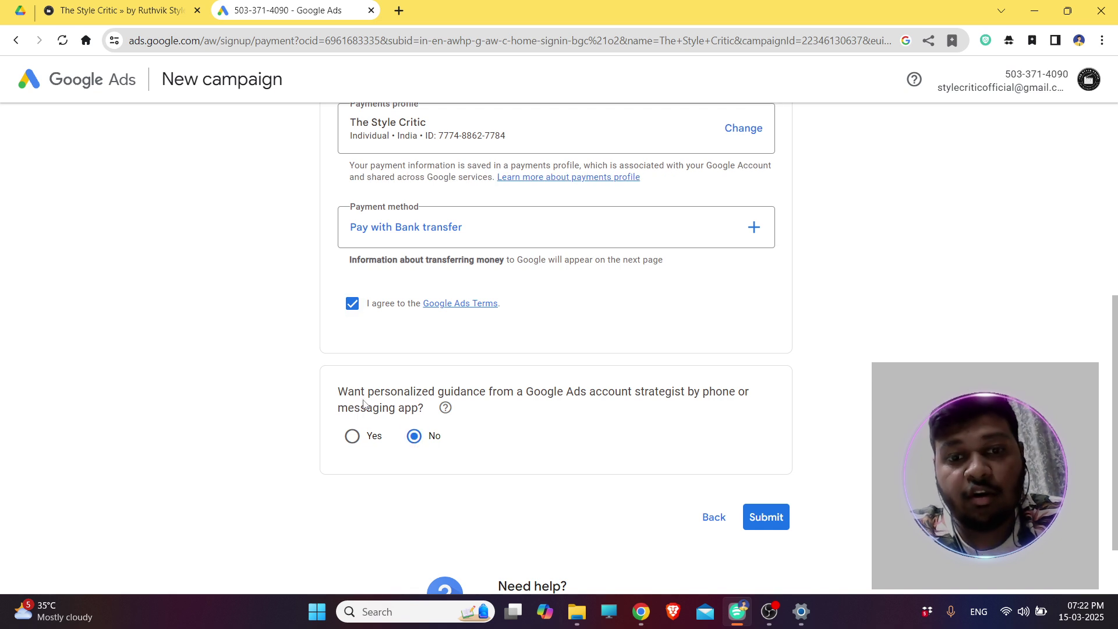
drag(363, 403, 438, 409)
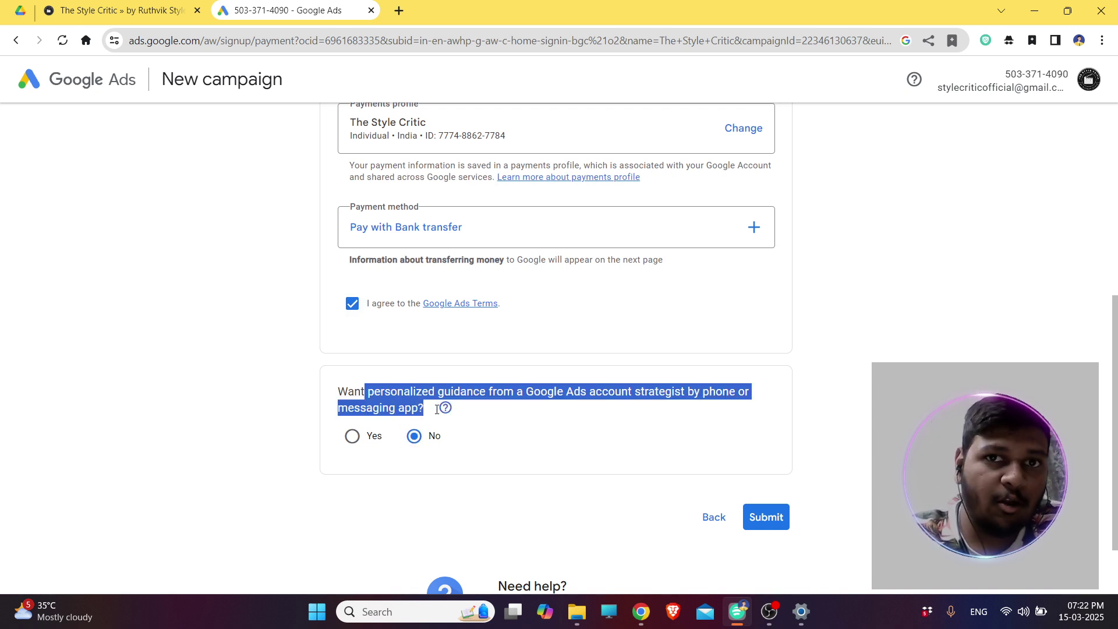
click(759, 513)
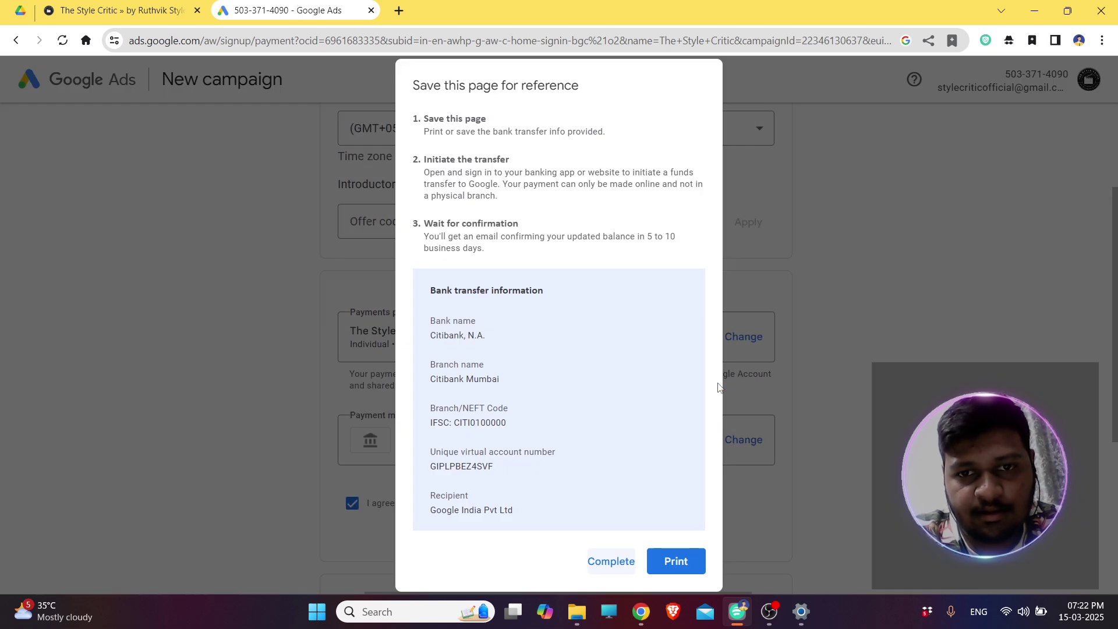
Complete the bank transfer reference page and view the 'Congrats! You're all done.' confirmation.
click(616, 562)
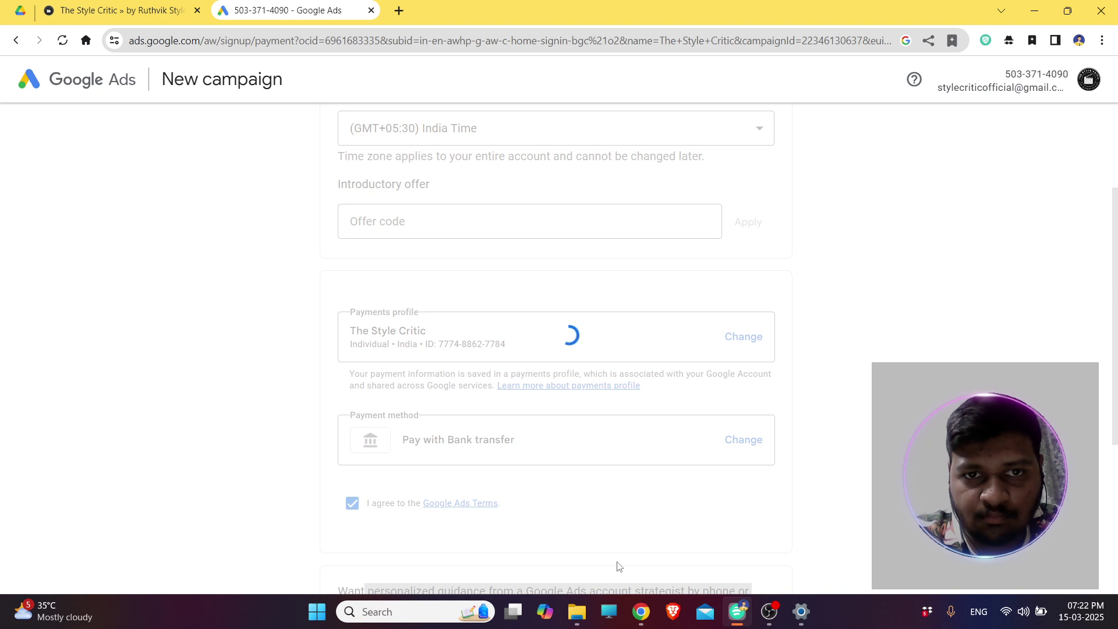
scroll(693, 371, up, 3)
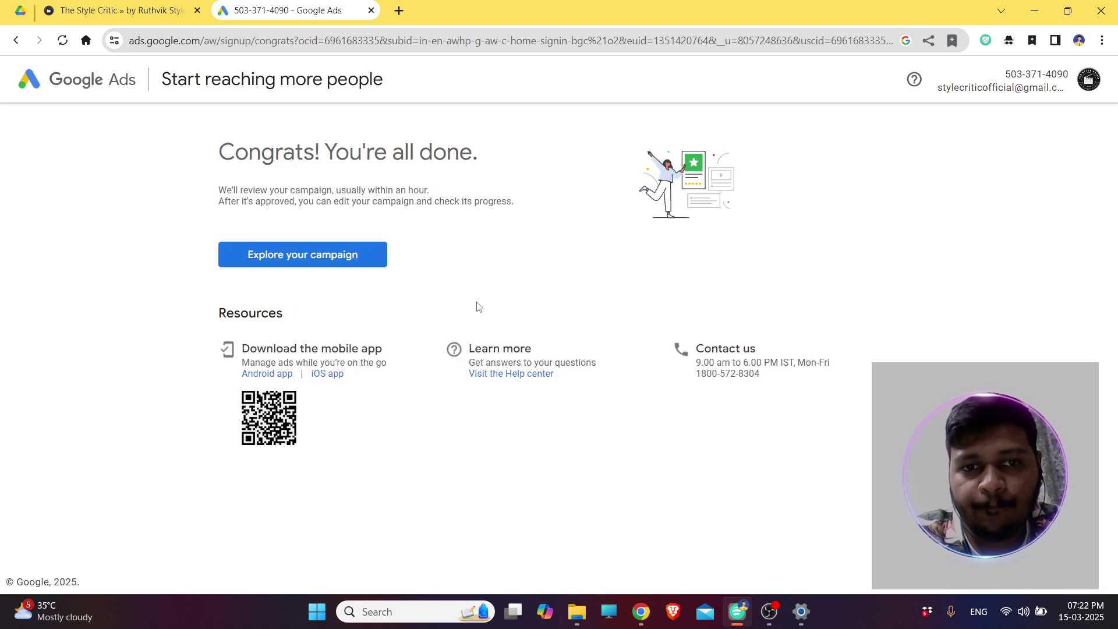
Open the new campaign's Overview dashboard, then bring OBS Studio to the front.
click(347, 265)
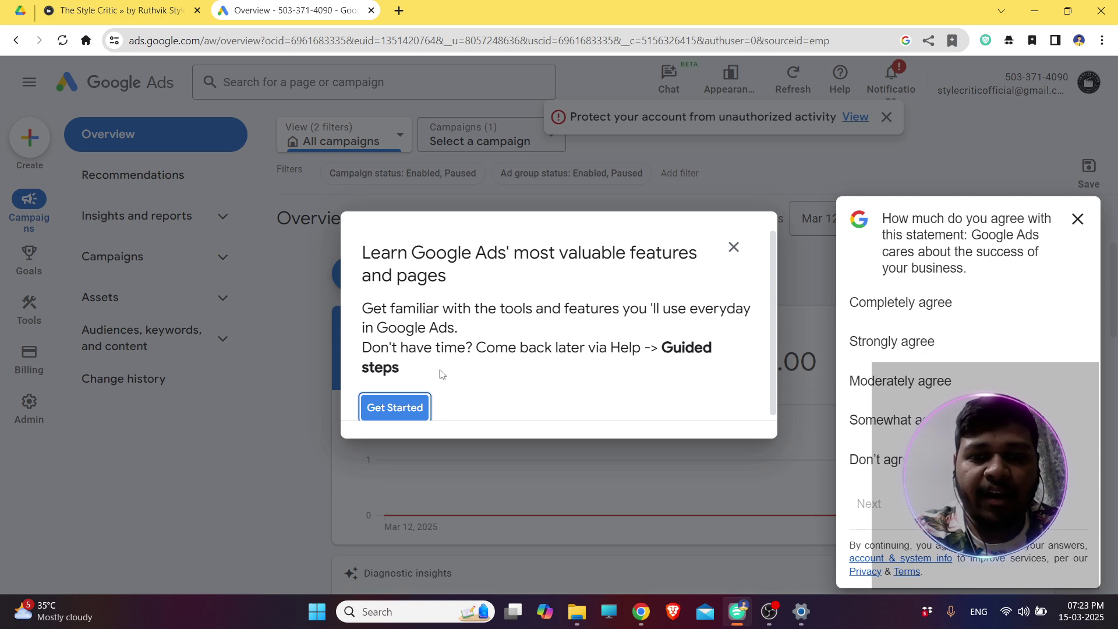
click(769, 611)
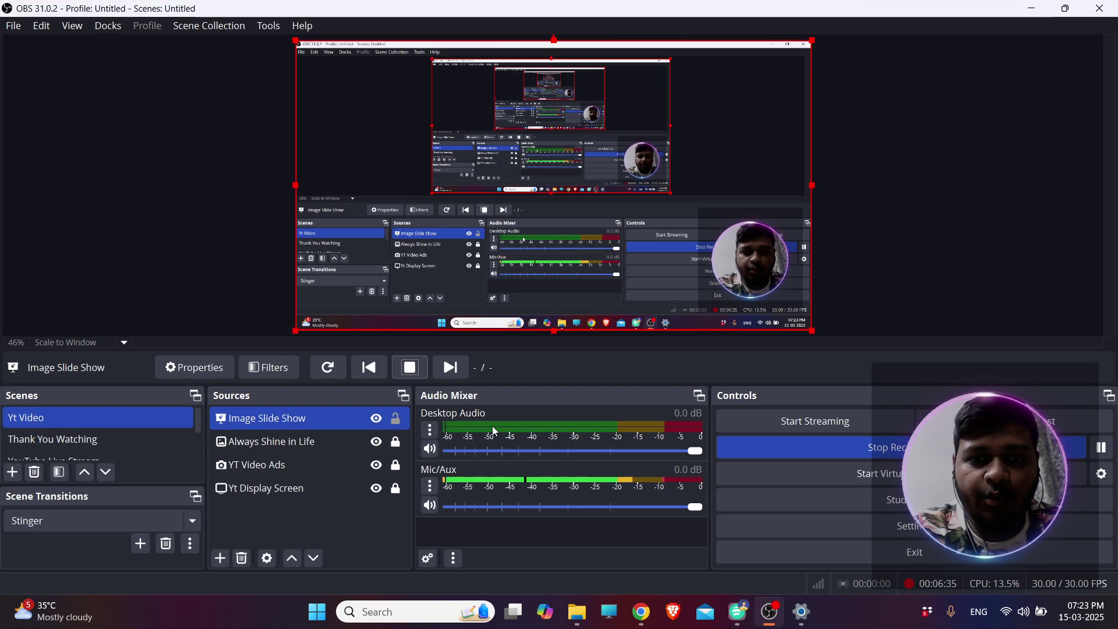